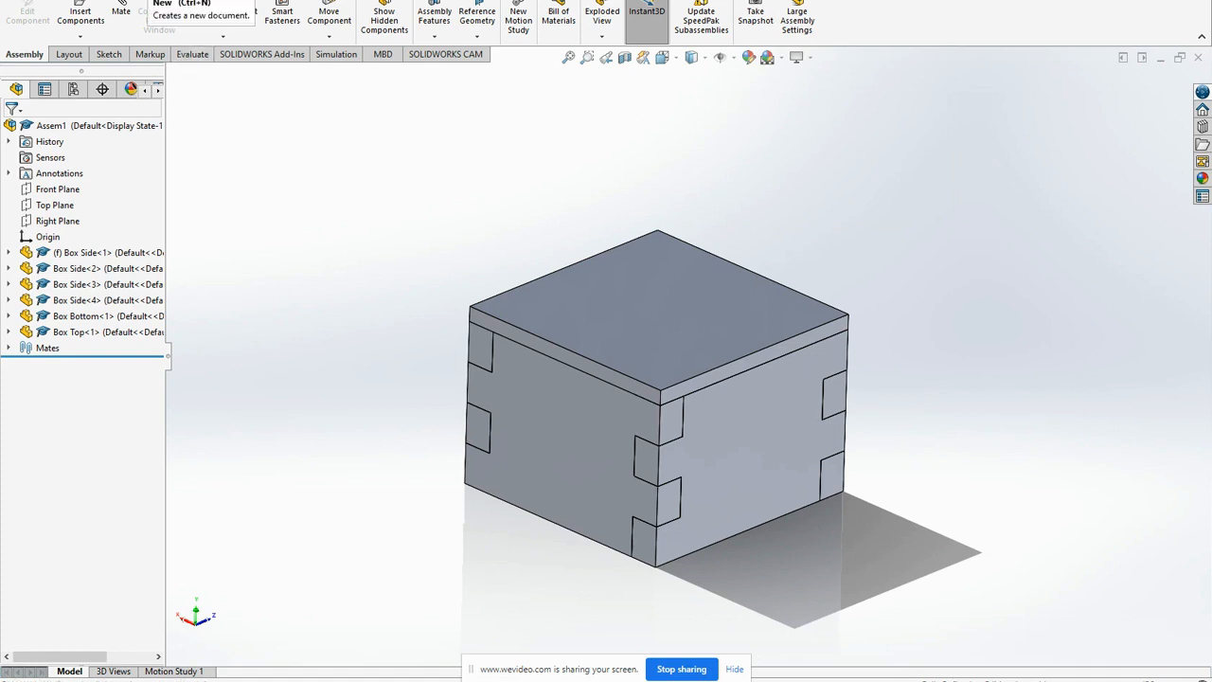
Create a new drawing document.
key("ctrl+n")
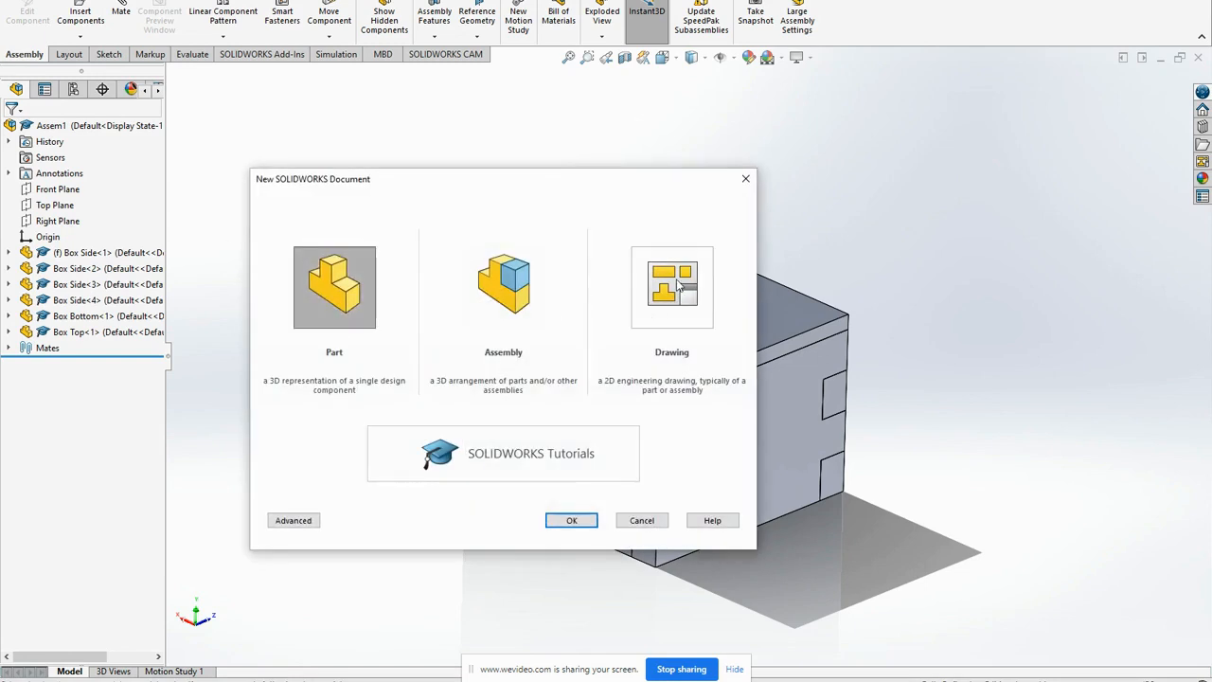
left_click(645, 277)
left_click(594, 525)
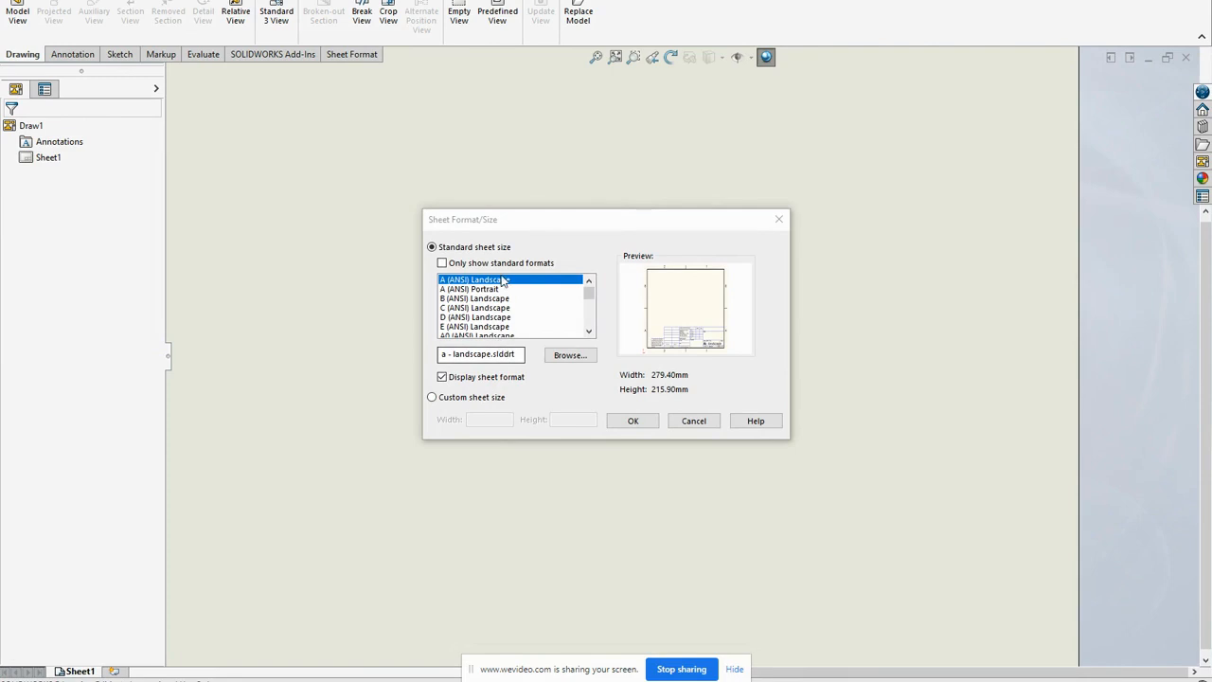
List all sheet formats instead of only the standard ones and apply the _LaserEngraver format to the sheet.
mouse_move(589, 294)
left_mouse_down()
mouse_move(589, 323)
mouse_move(589, 289)
left_mouse_up()
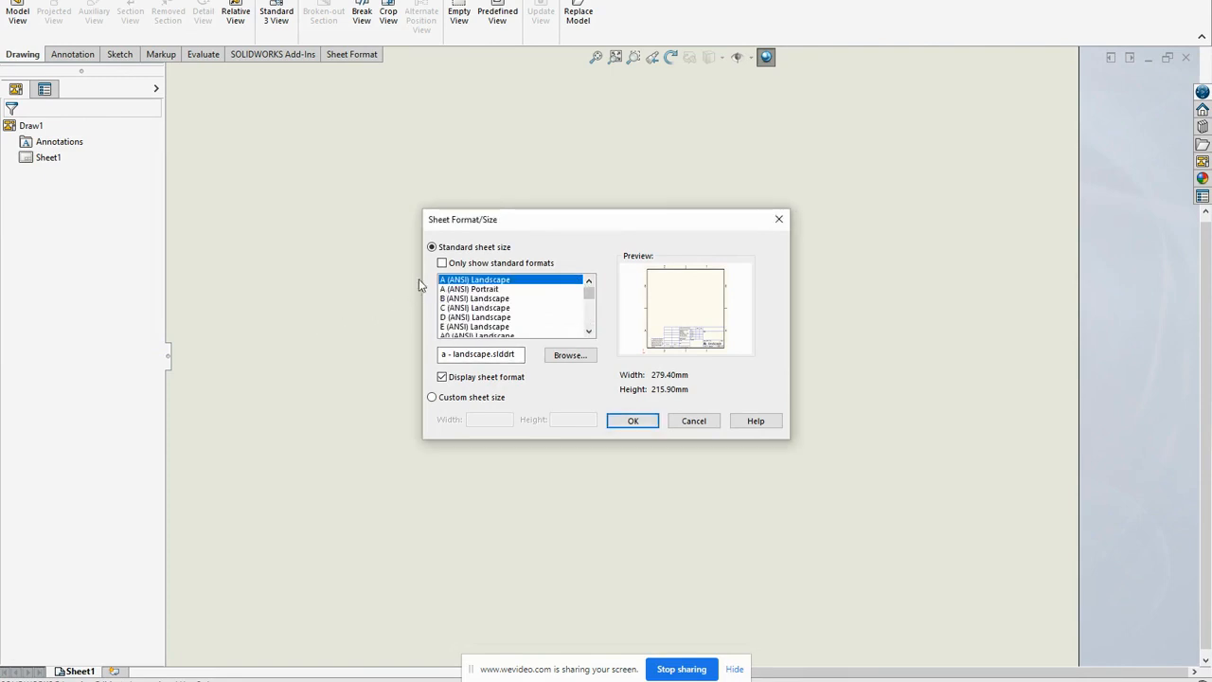
left_click(443, 264)
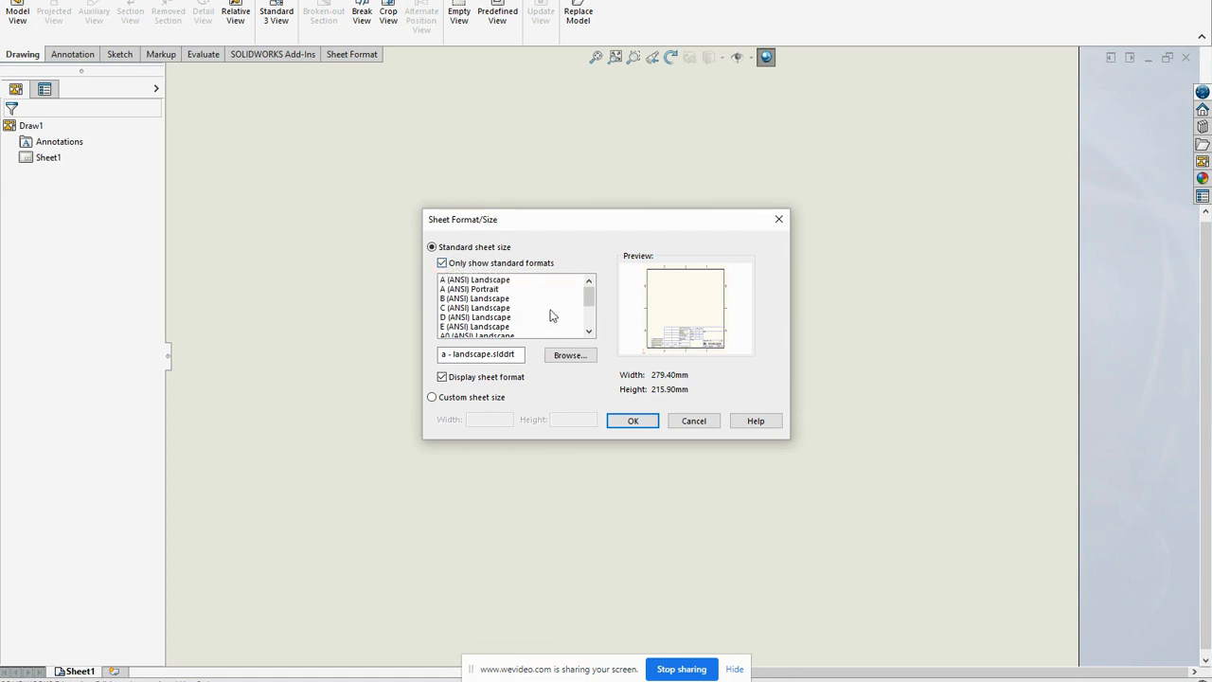
left_click_drag(590, 301, 587, 343)
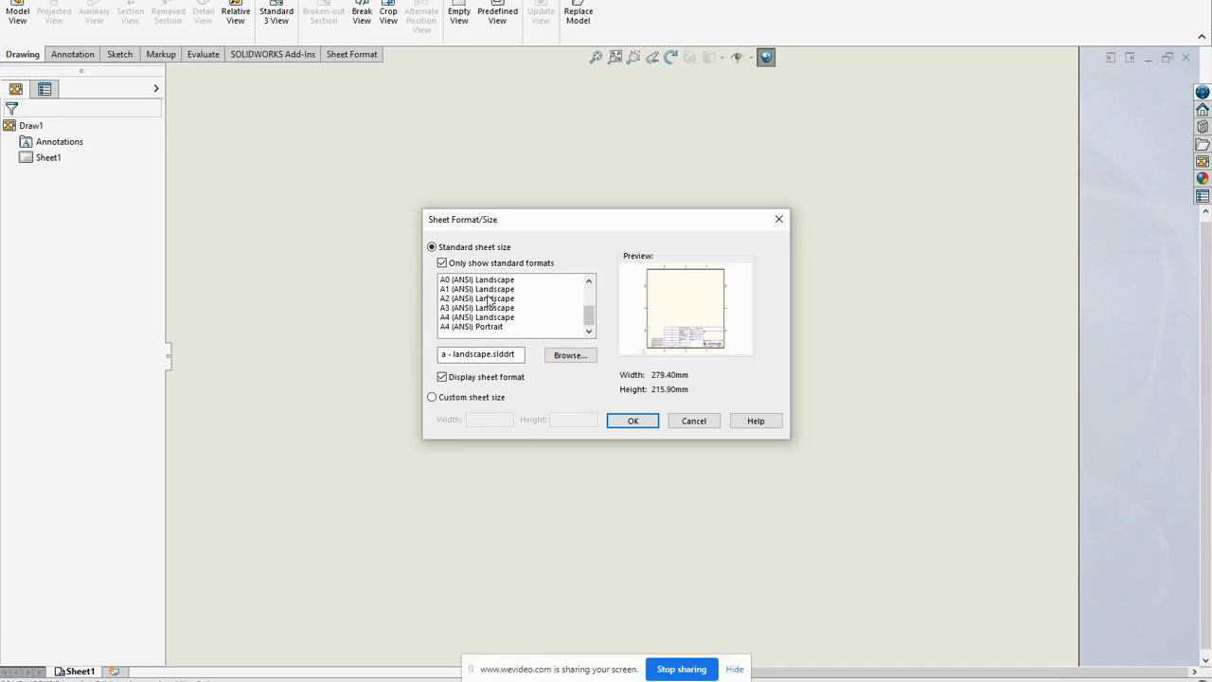
left_click(441, 264)
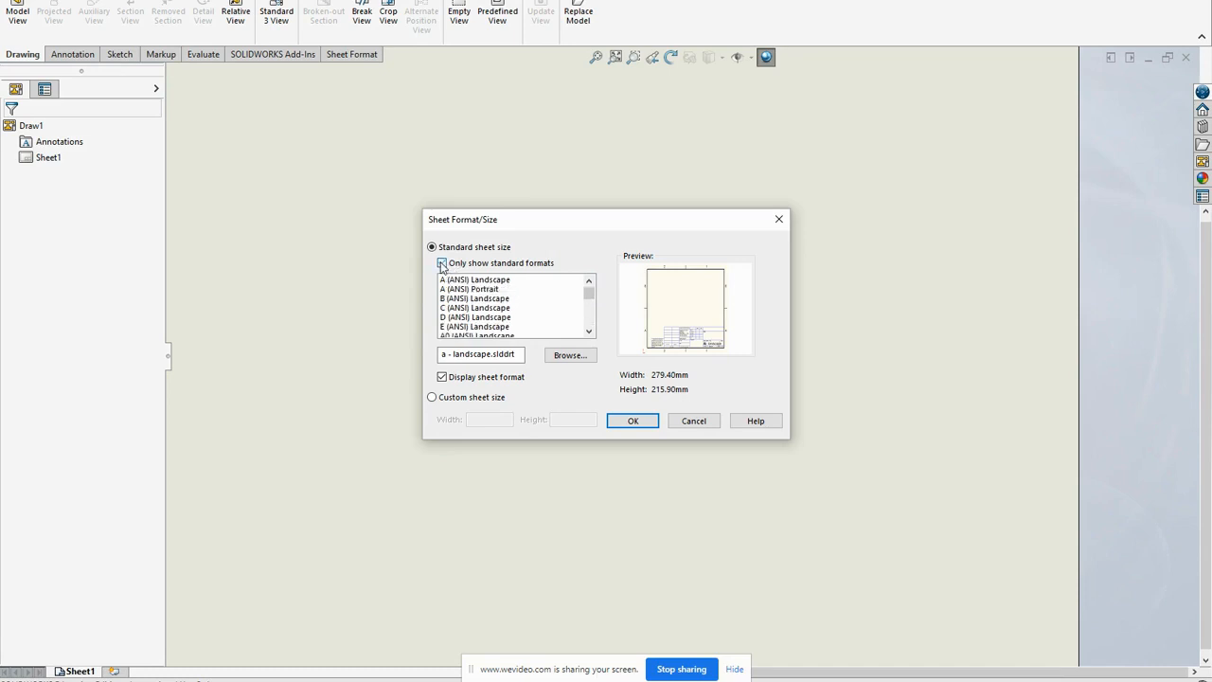
left_click_drag(584, 304, 587, 328)
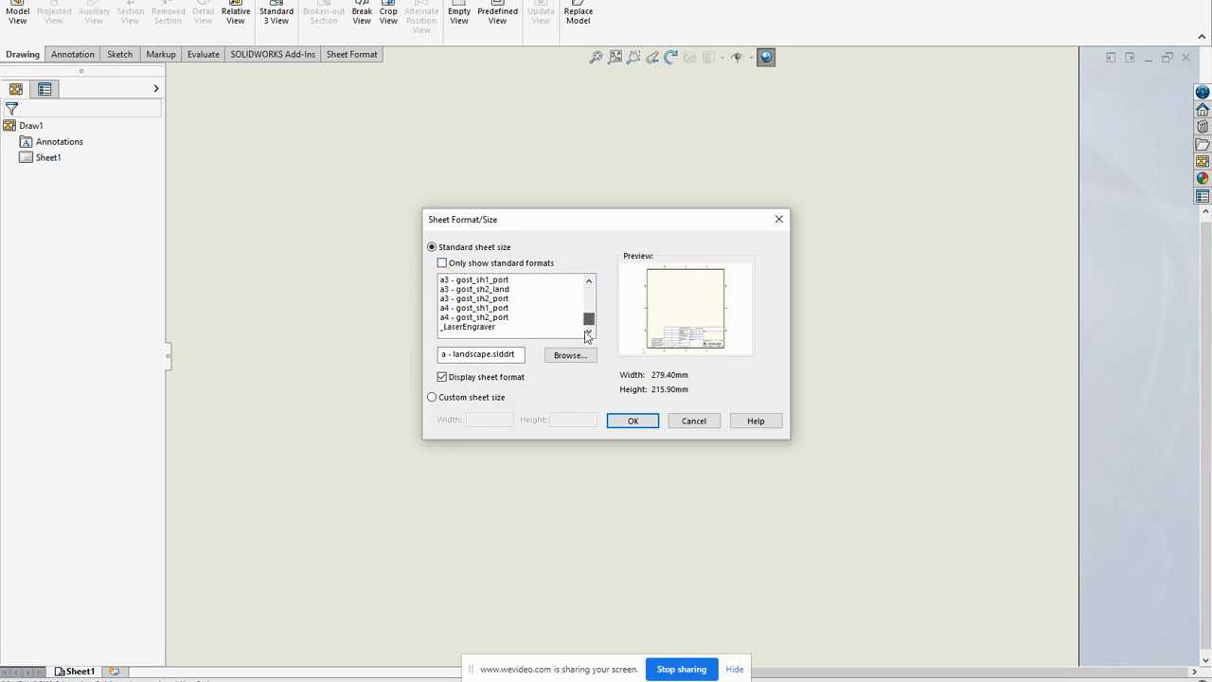
left_click(473, 327)
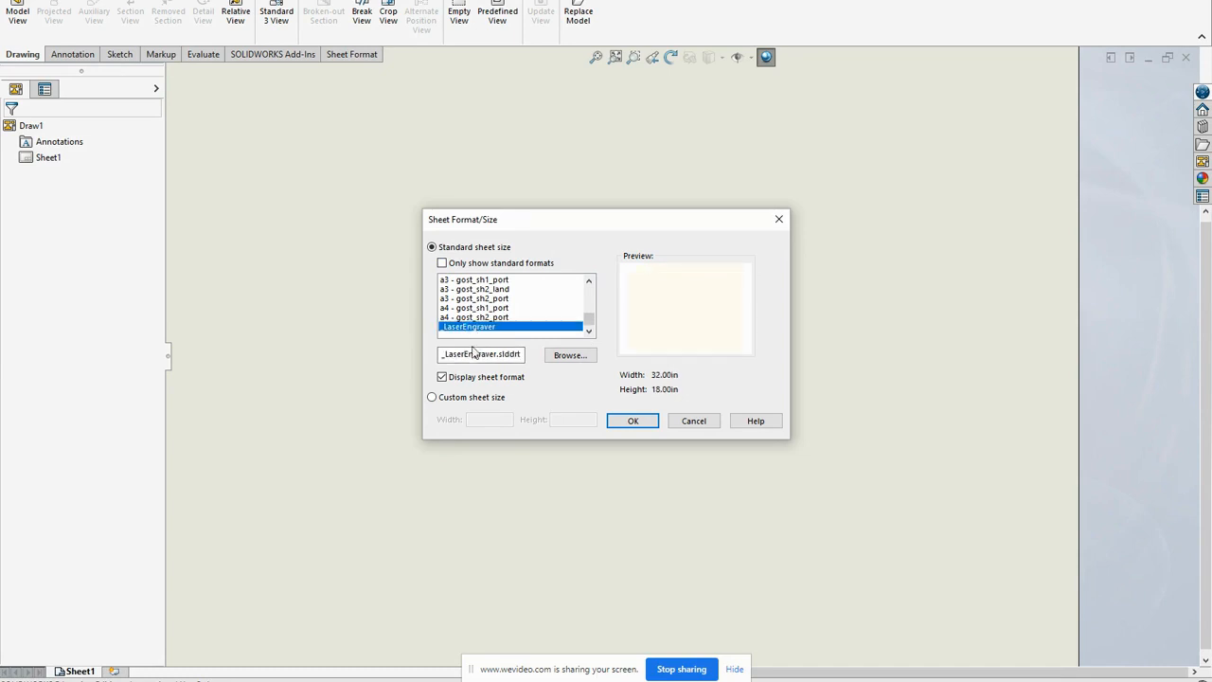
left_click(637, 421)
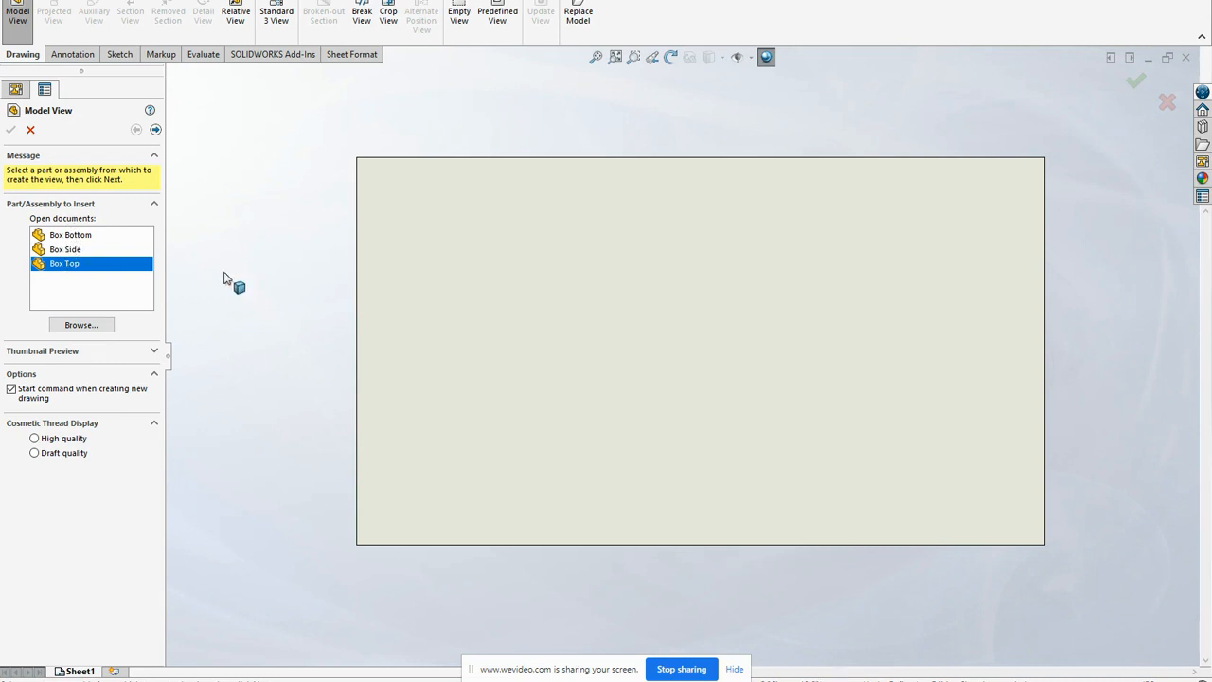
Insert a model view of Box Side in the left half of the sheet and set it to the Front orientation.
left_click(72, 251)
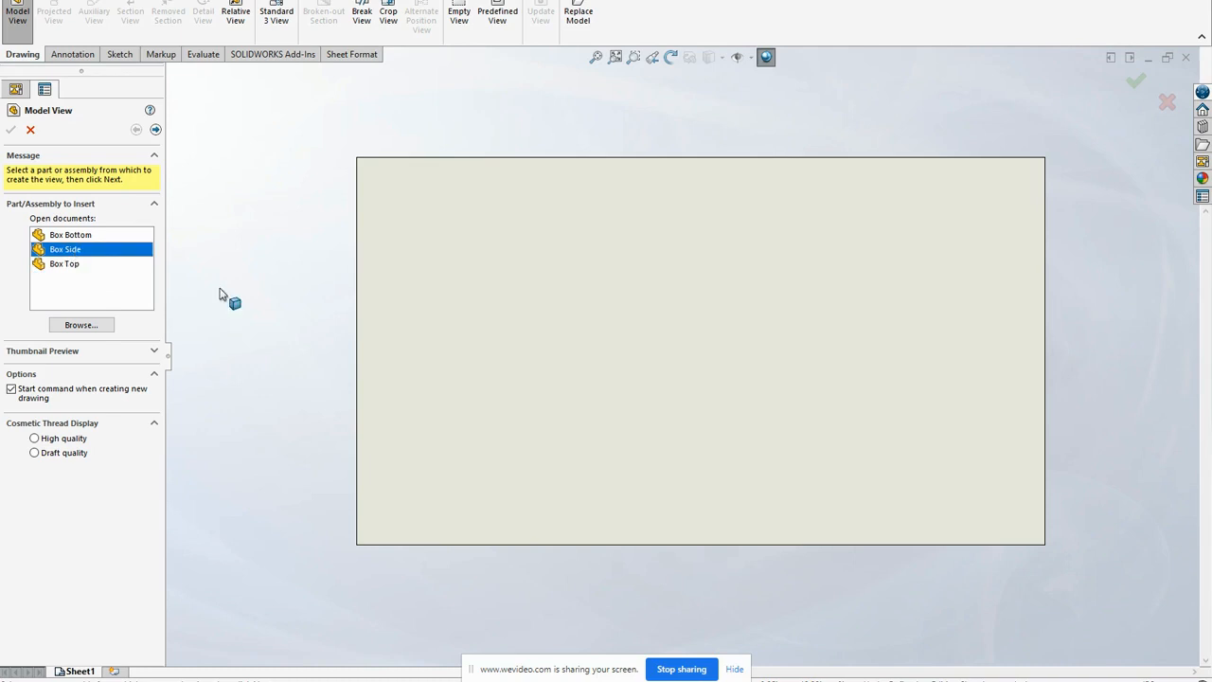
double_click(61, 252)
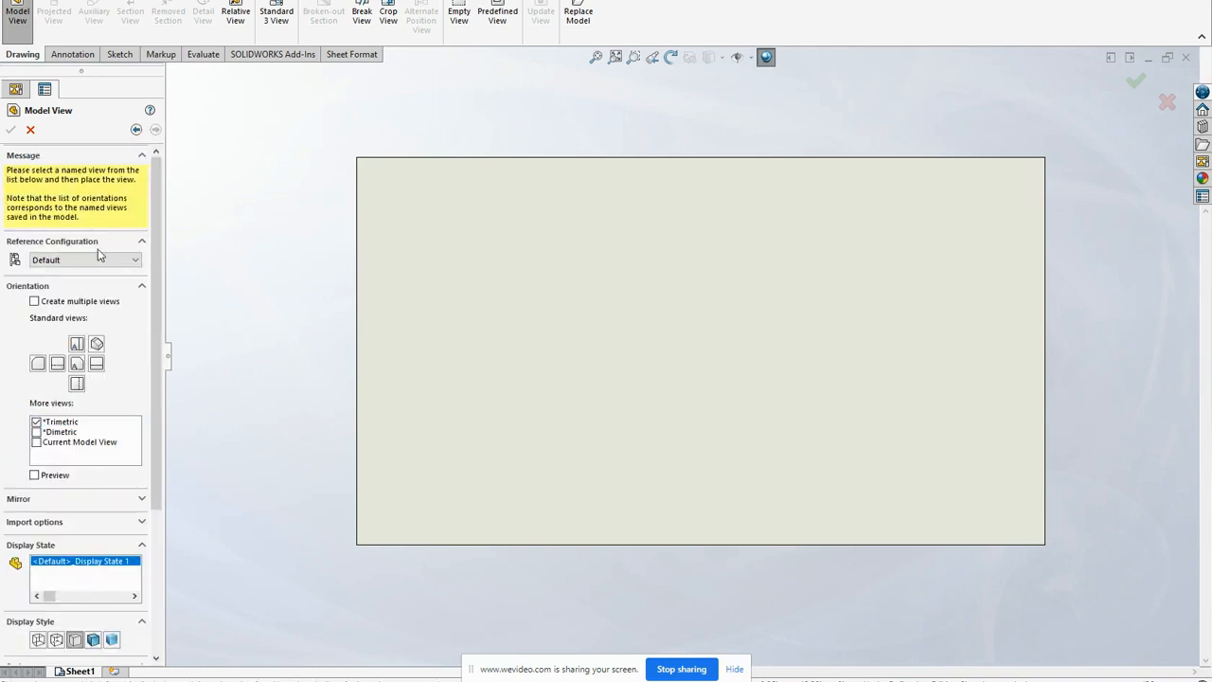
left_click(562, 320)
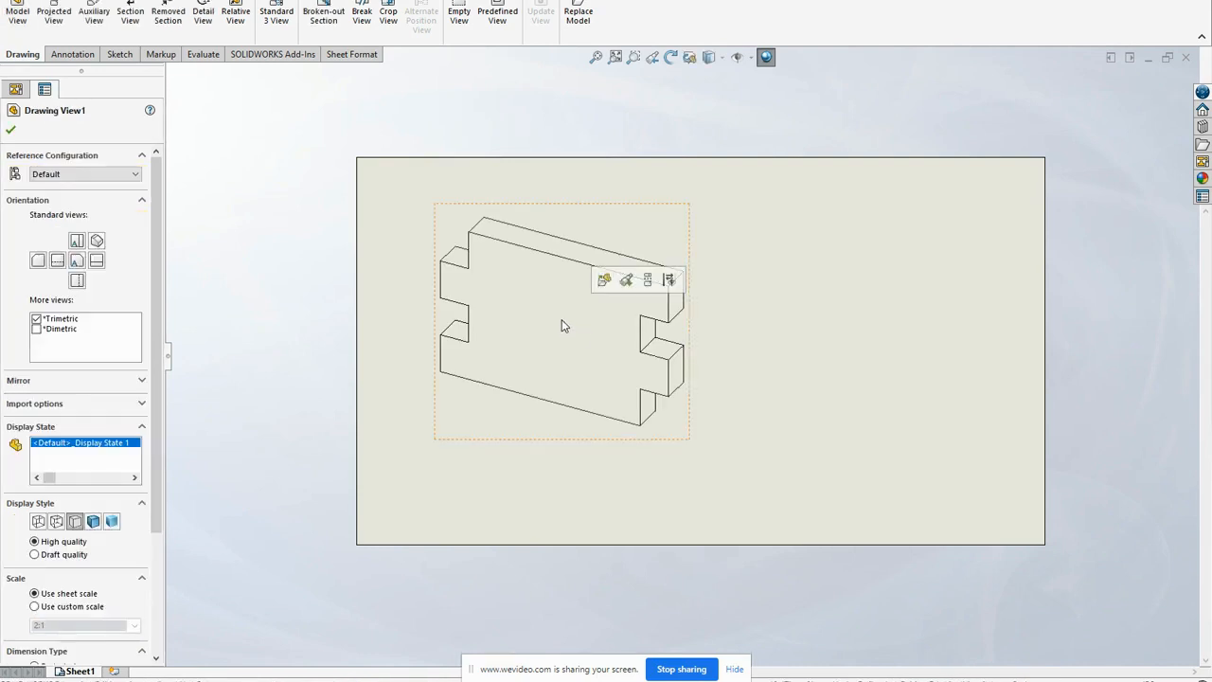
left_click(77, 265)
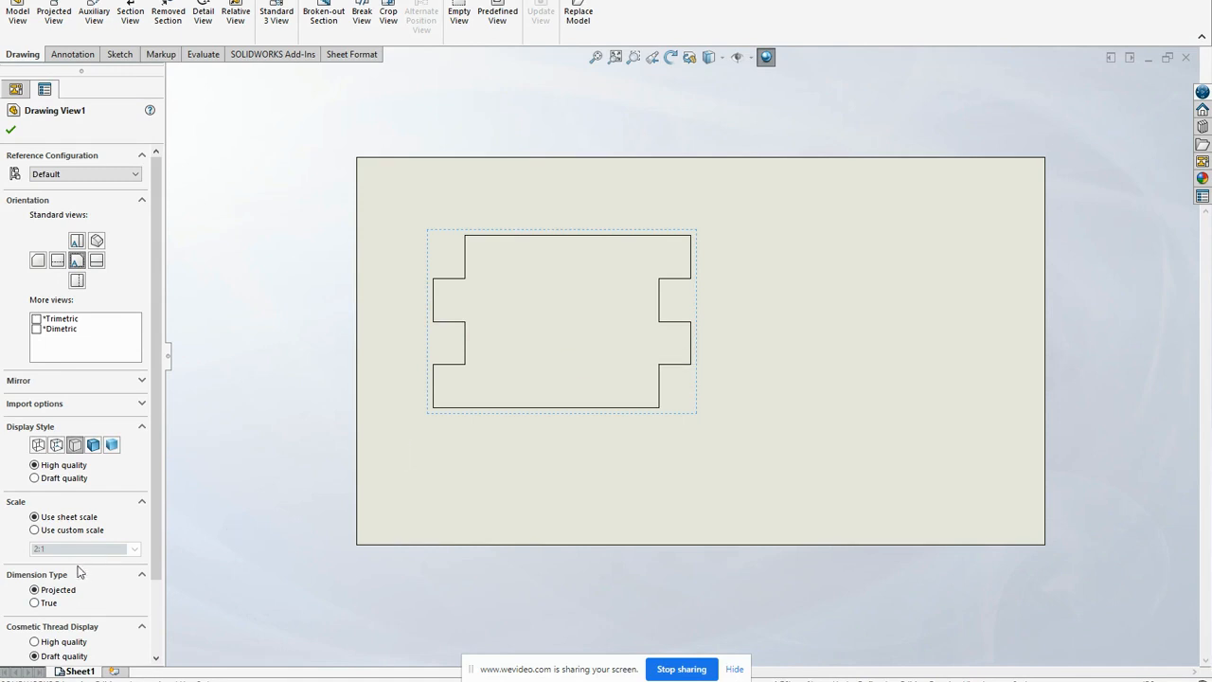
Keep the Box Side view on the sheet scale and set the sheet scale to 1:1.
left_click(63, 536)
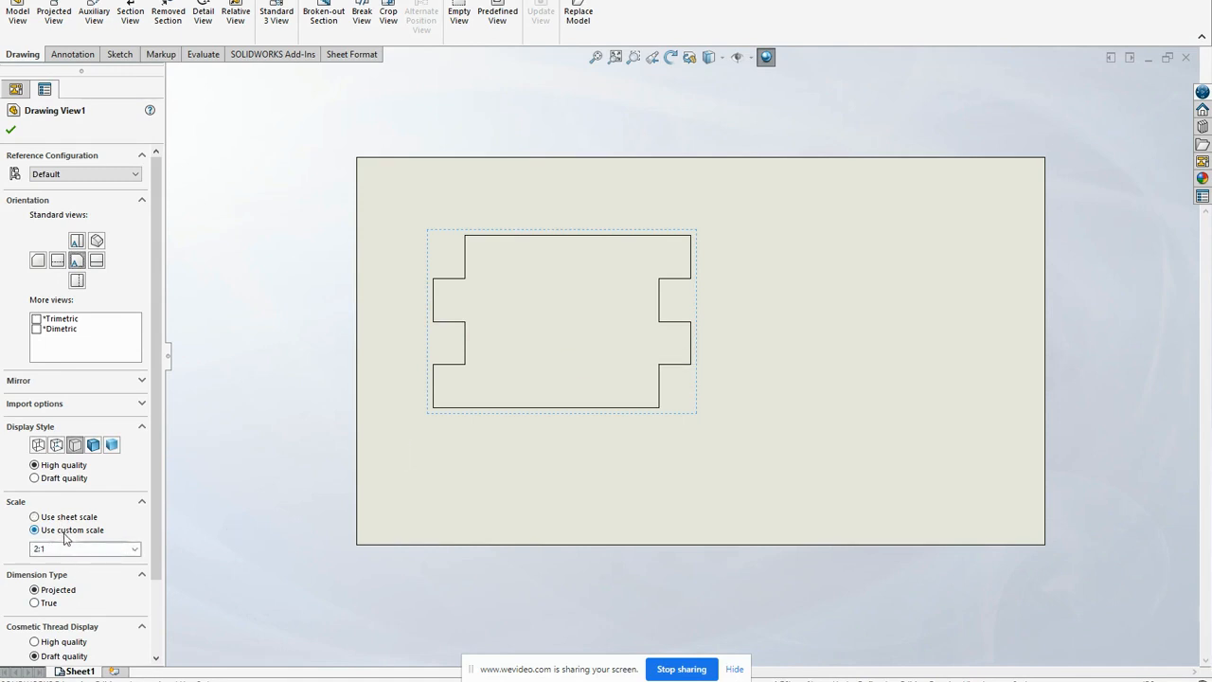
left_click(54, 518)
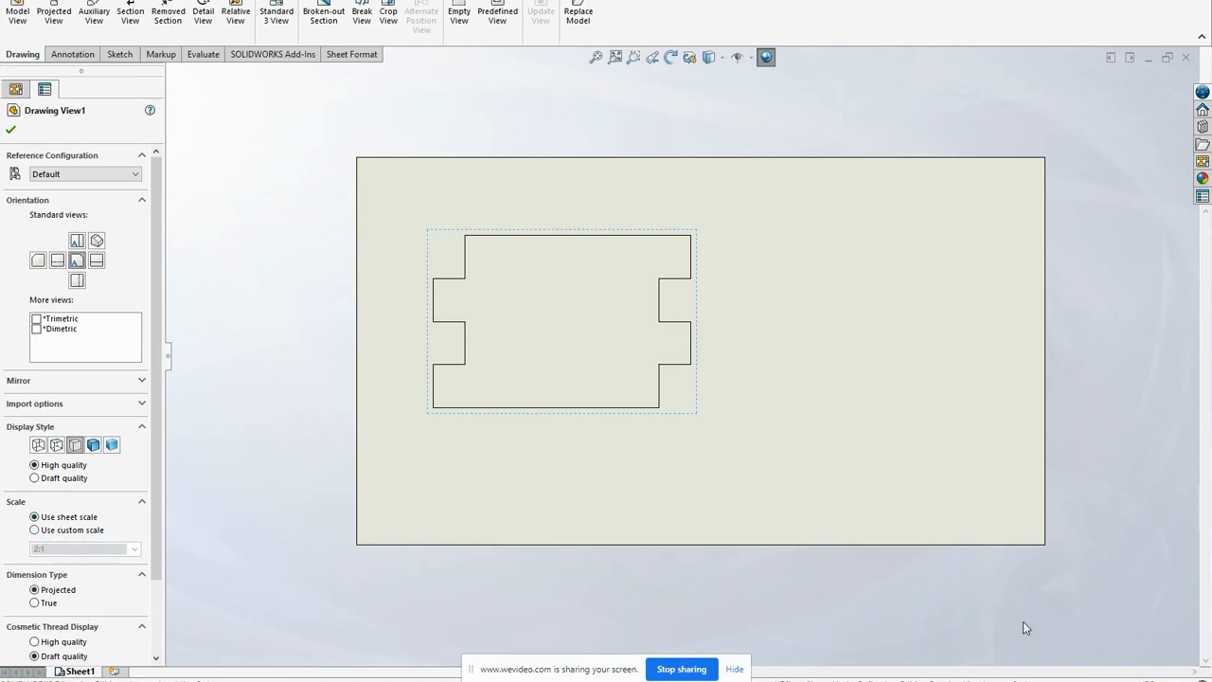
left_click(1025, 679)
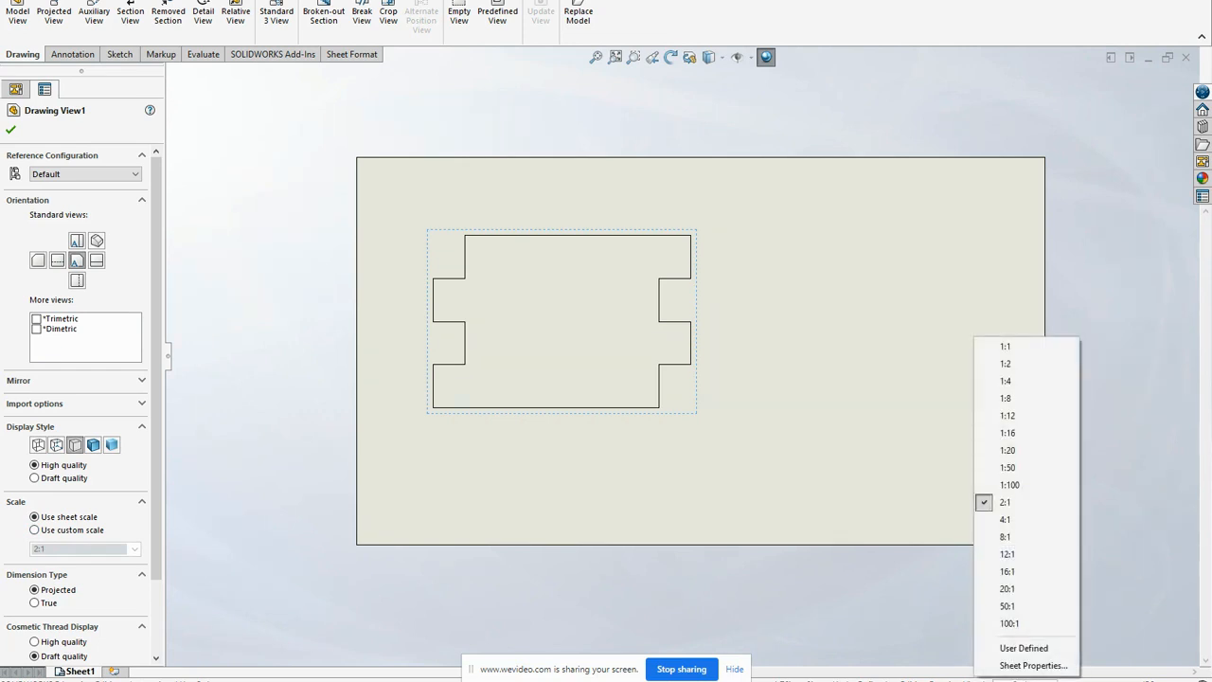
left_click(1014, 345)
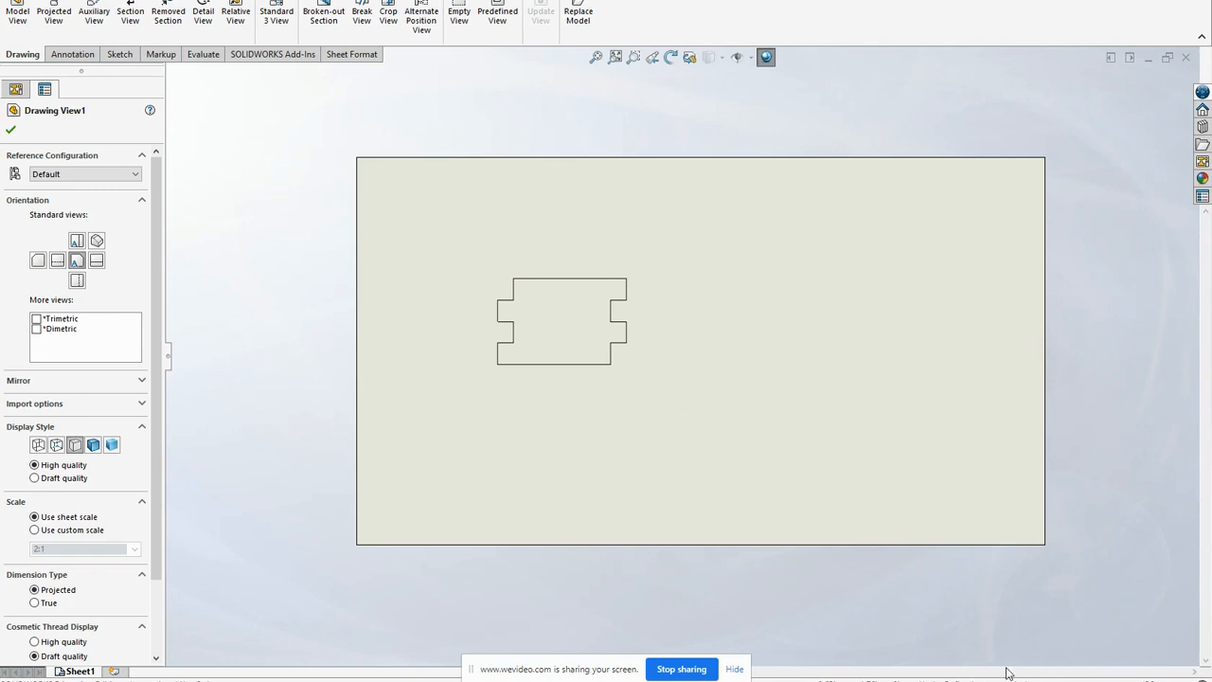
Move the Box Side view into the upper-left corner of the sheet.
left_click(566, 349)
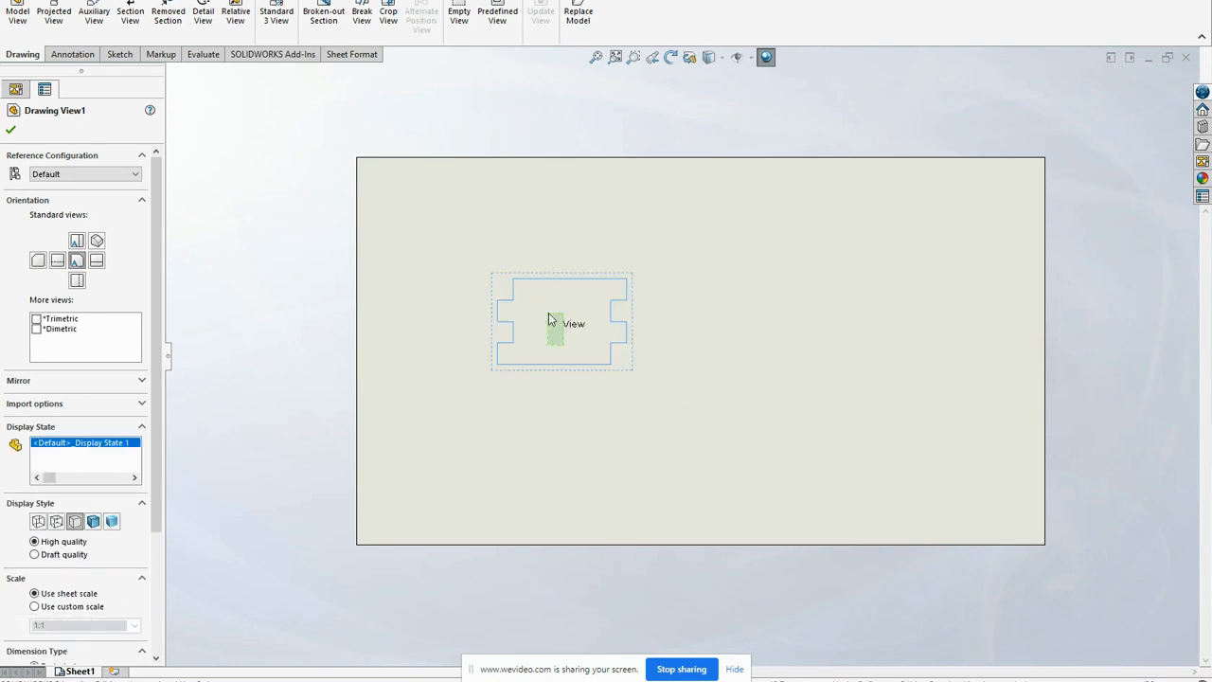
left_click_drag(521, 278, 385, 168)
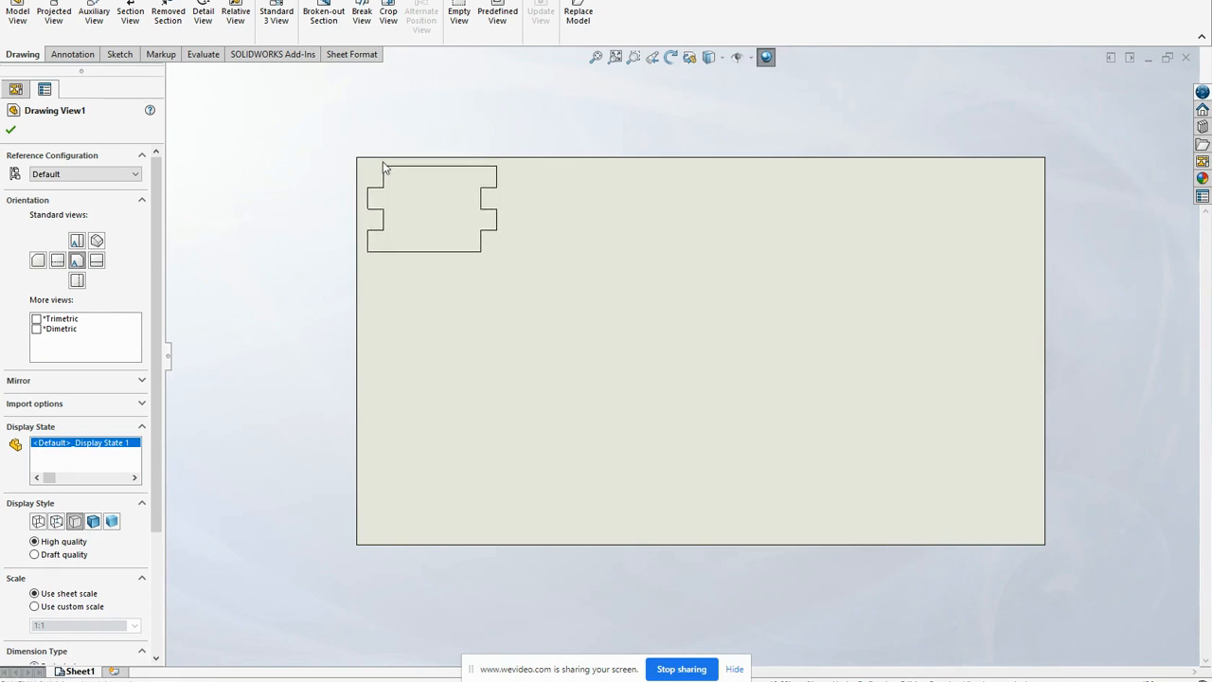
right_click(386, 168)
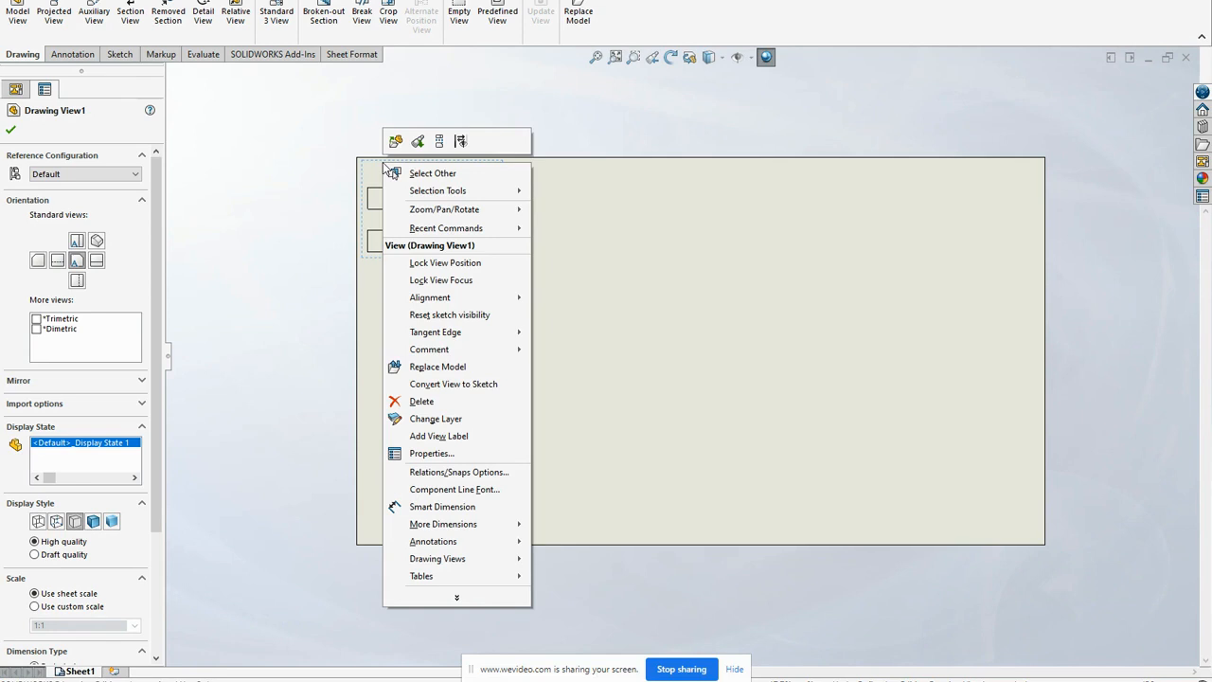
left_click(288, 244)
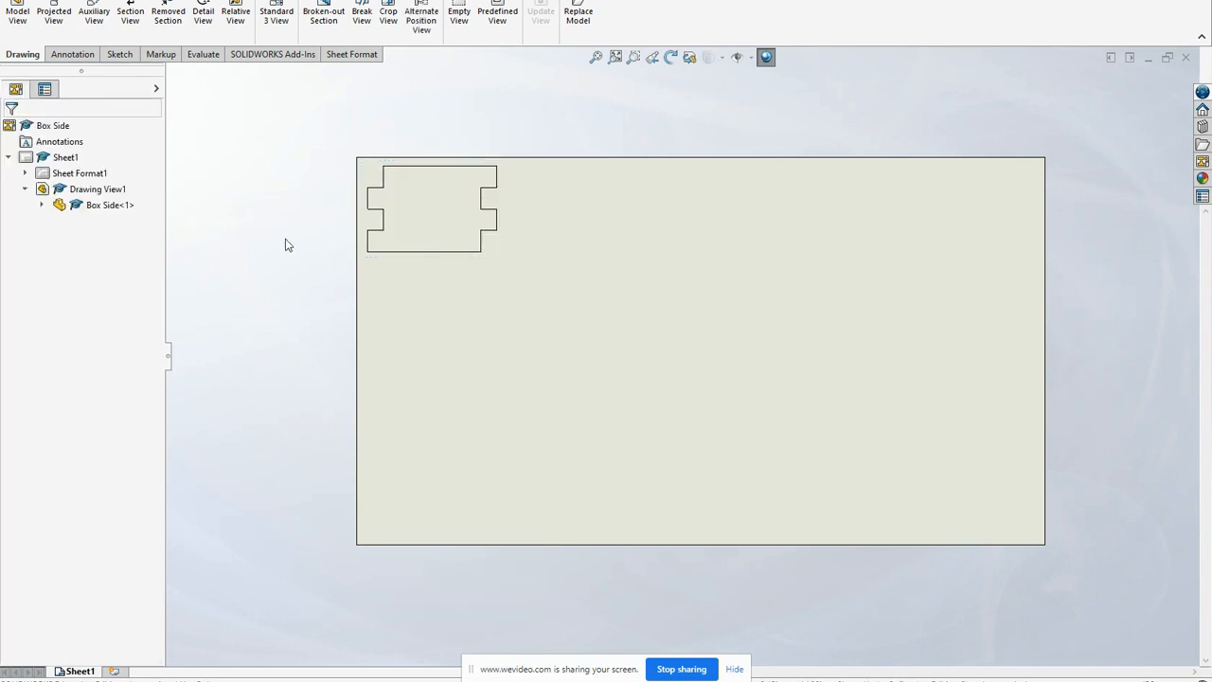
Insert a second Box Side model view in the Front orientation and make it use the sheet scale.
left_click(18, 16)
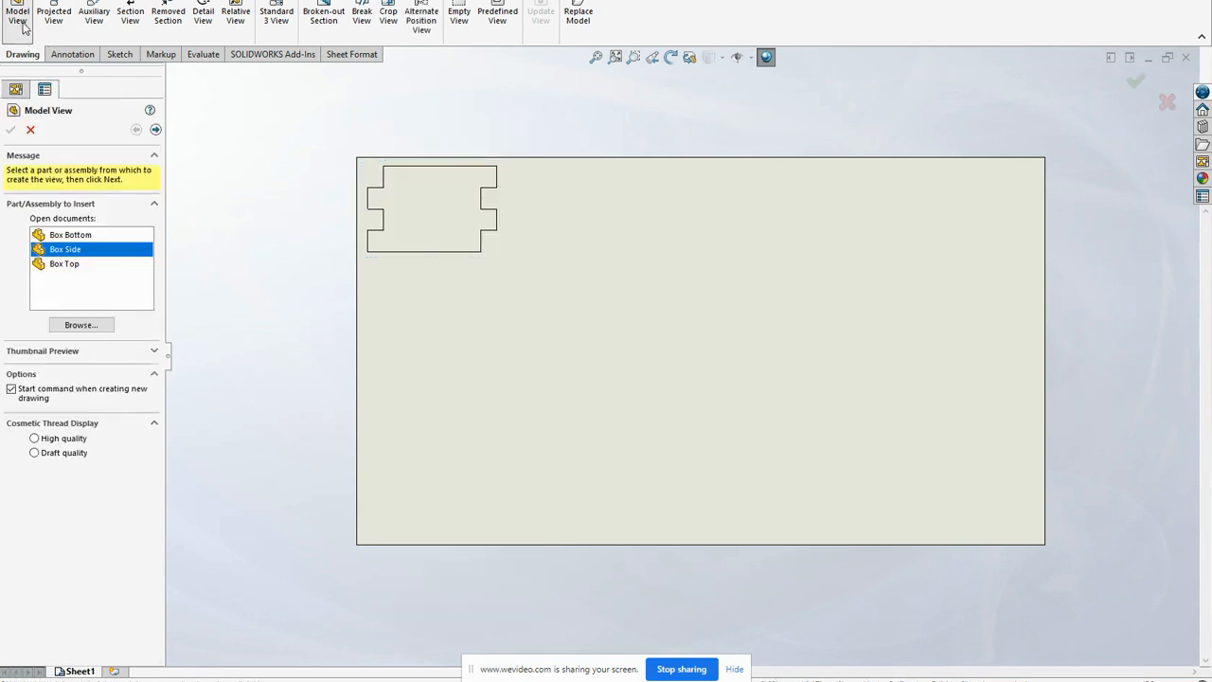
double_click(64, 251)
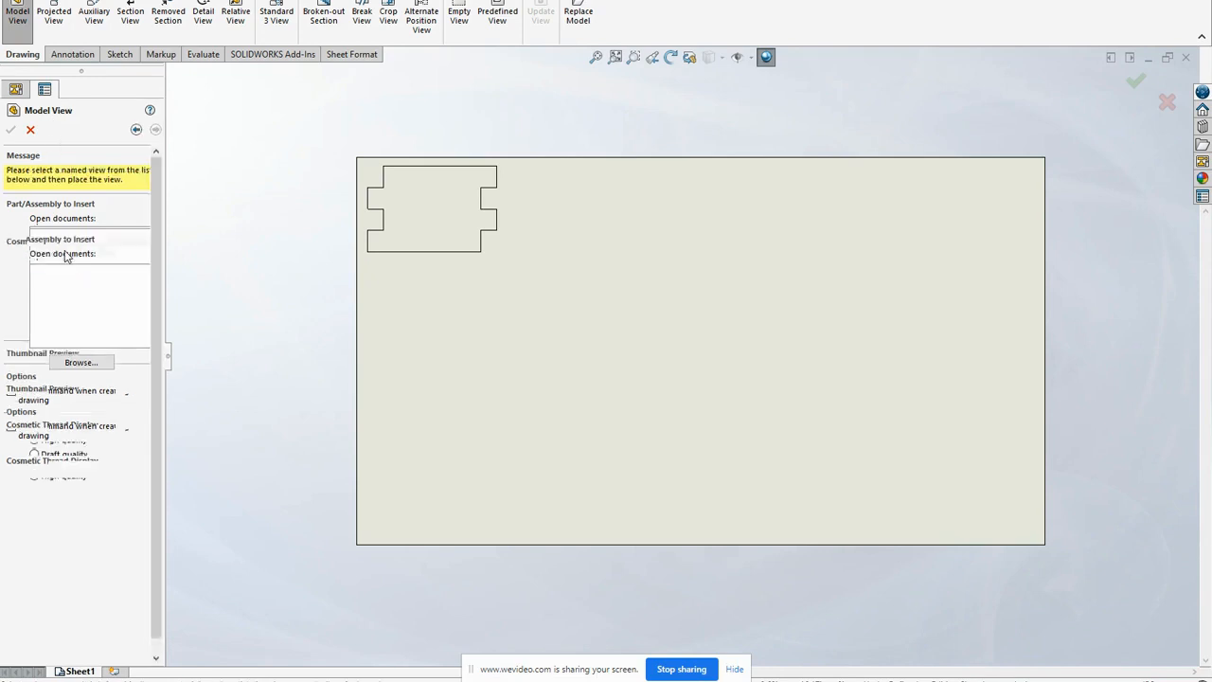
left_click(788, 388)
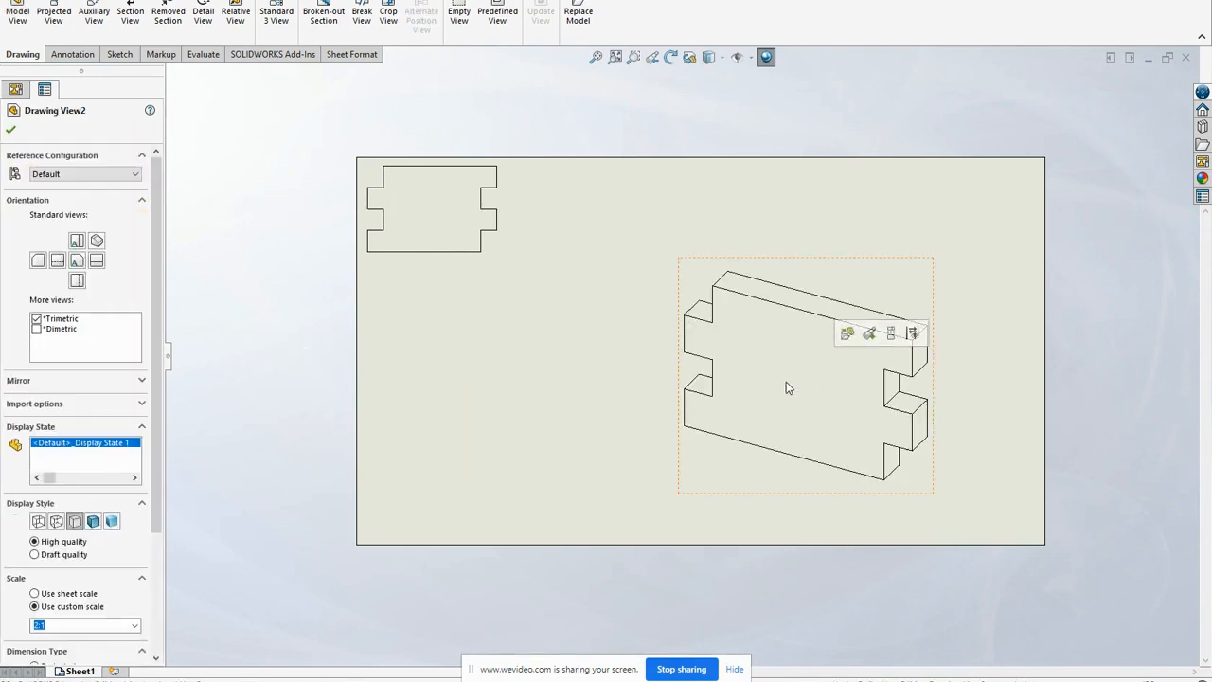
left_click(77, 262)
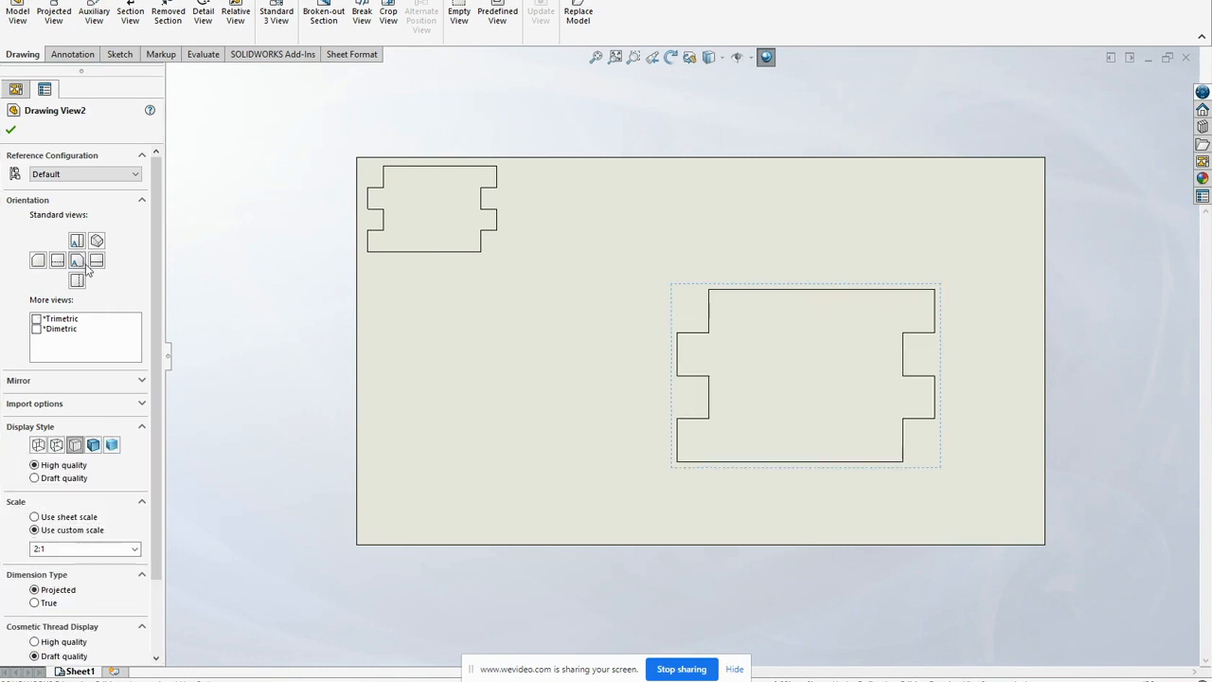
left_click(64, 518)
Move the second Box Side view directly beside the first along the sheet's upper edge.
left_click_drag(814, 389, 700, 290)
mouse_move(794, 326)
left_mouse_down()
mouse_move(591, 175)
mouse_move(537, 170)
mouse_move(560, 169)
left_mouse_up()
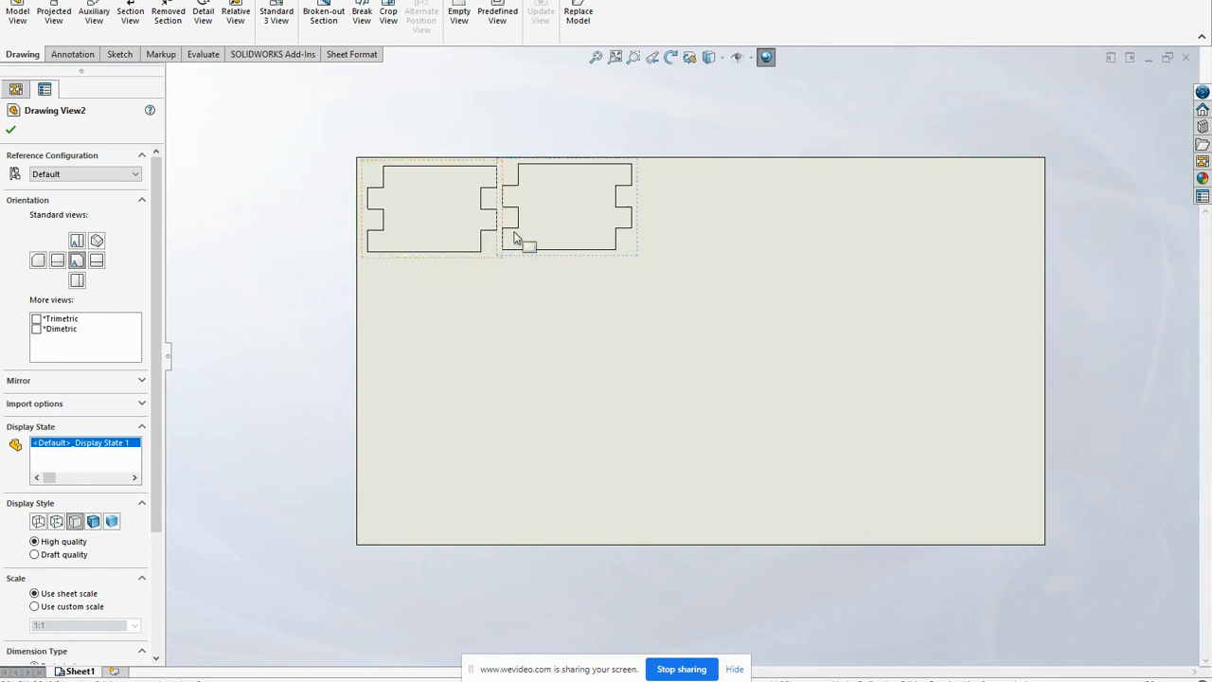
left_click(305, 228)
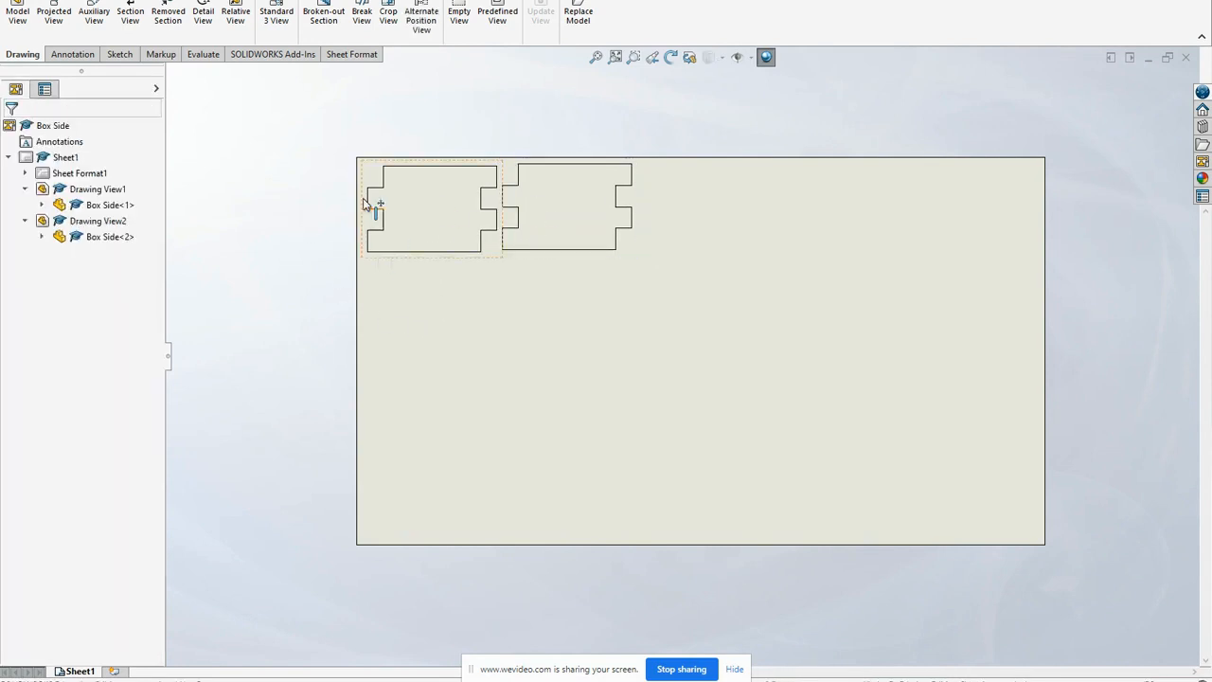
Duplicate both Box Side views and move the copies directly below the originals.
mouse_move(313, 130)
left_mouse_down()
mouse_move(620, 271)
mouse_move(705, 327)
left_mouse_up()
key("ctrl+c")
key("ctrl+v")
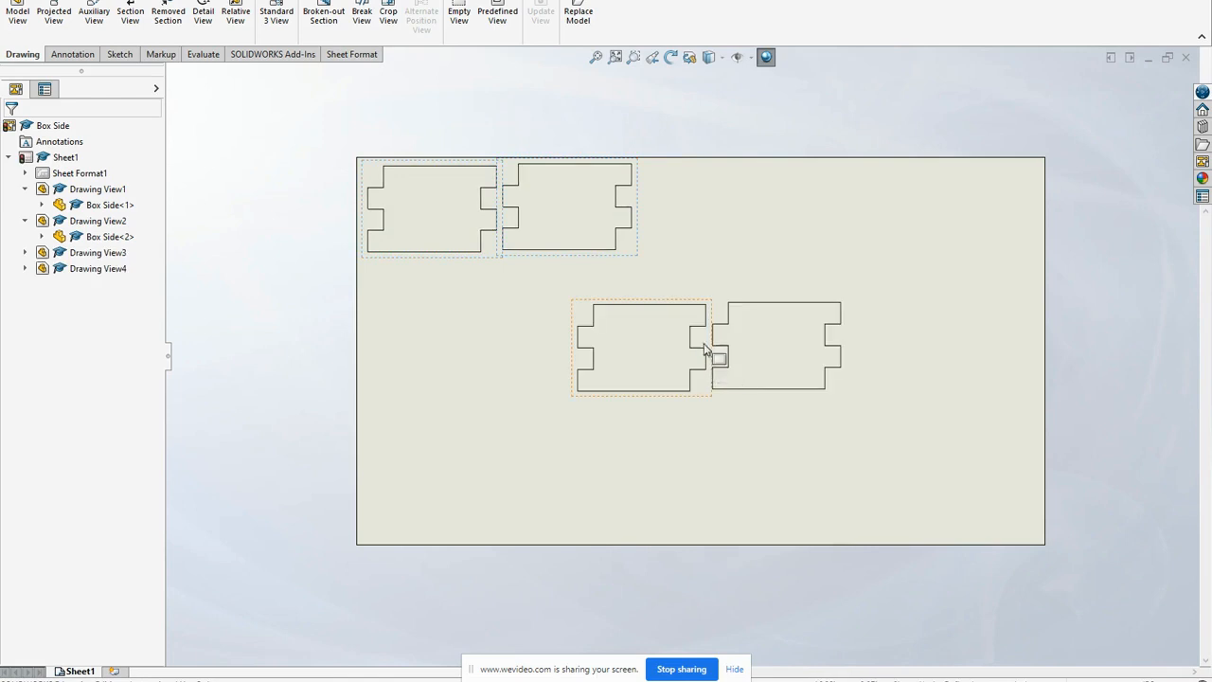
mouse_move(531, 282)
left_mouse_down()
mouse_move(910, 354)
mouse_move(966, 475)
left_mouse_up()
mouse_move(833, 398)
left_mouse_down()
mouse_move(632, 396)
mouse_move(613, 350)
left_mouse_up()
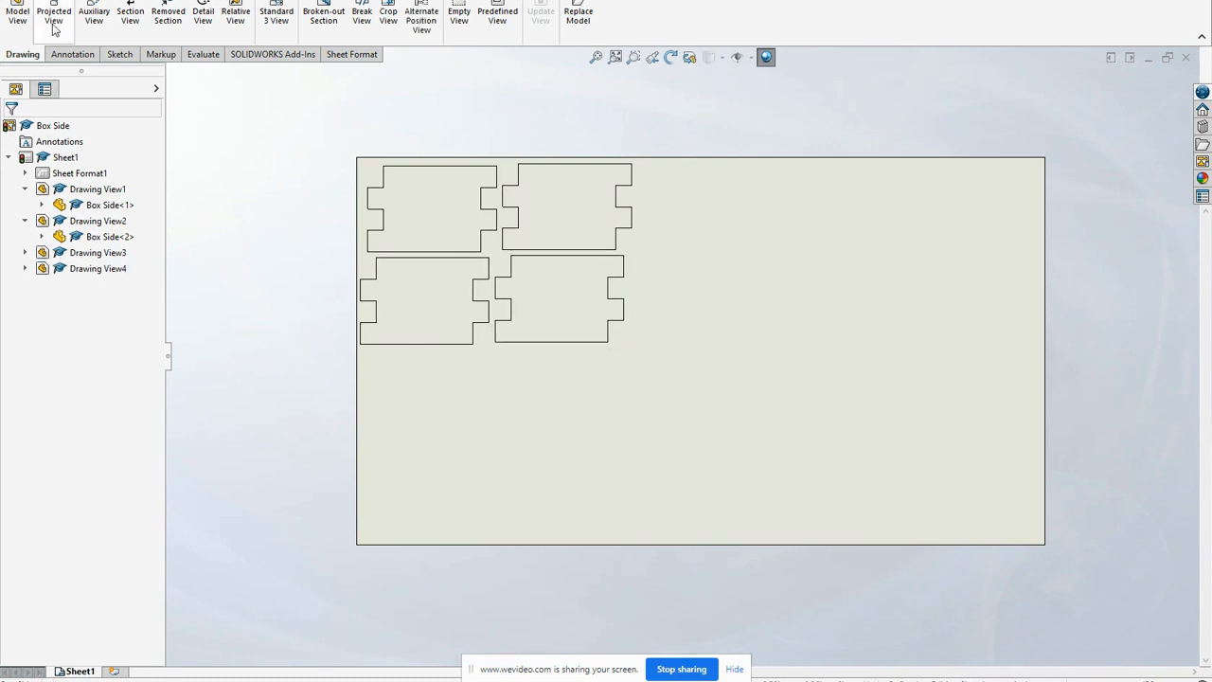
Insert a front model view of Box Top in the right half of the sheet without projected views, and select it.
left_click(18, 13)
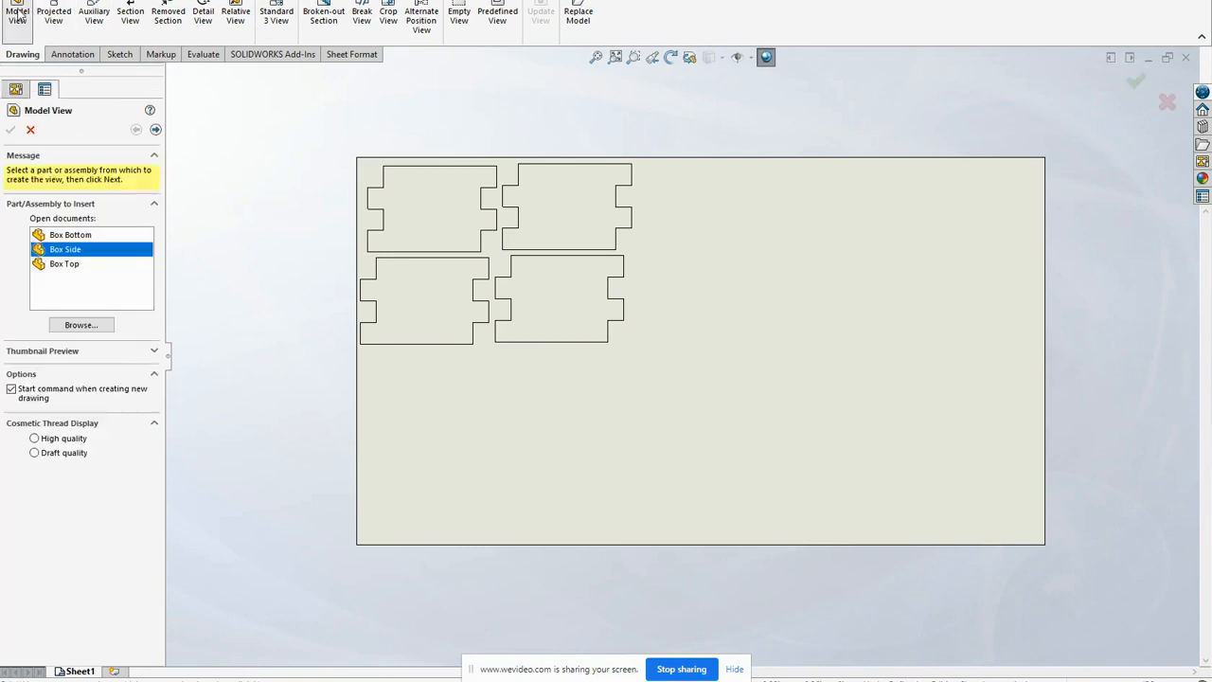
left_click(67, 264)
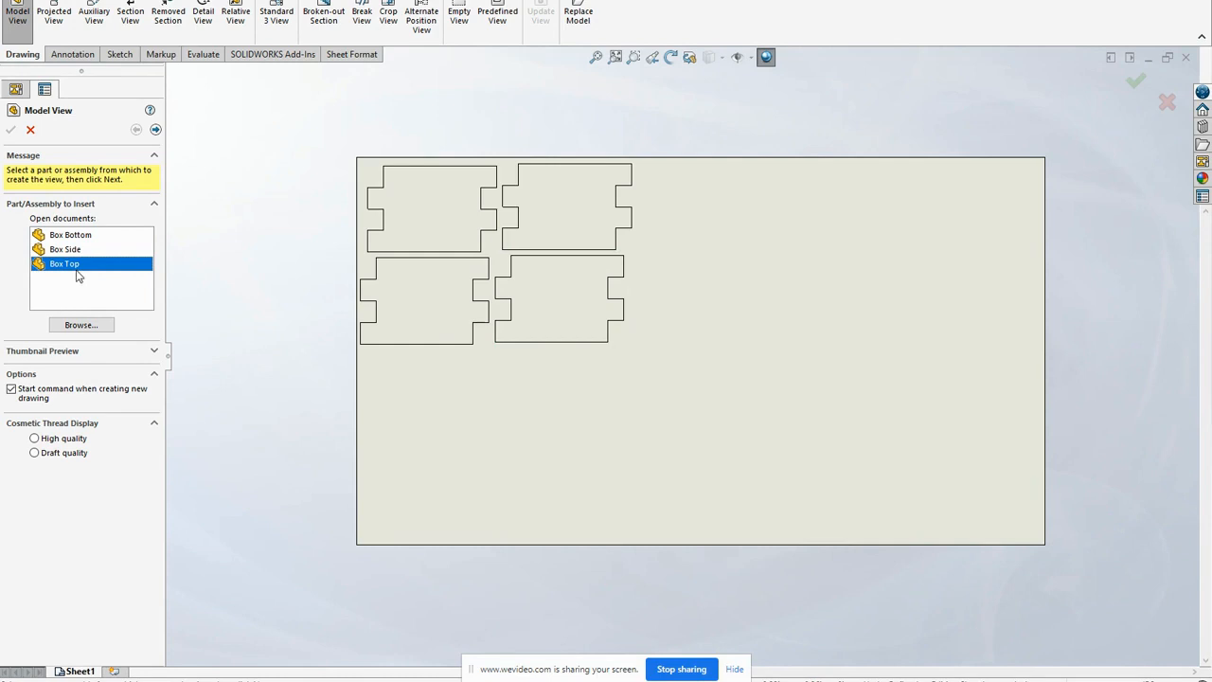
double_click(76, 271)
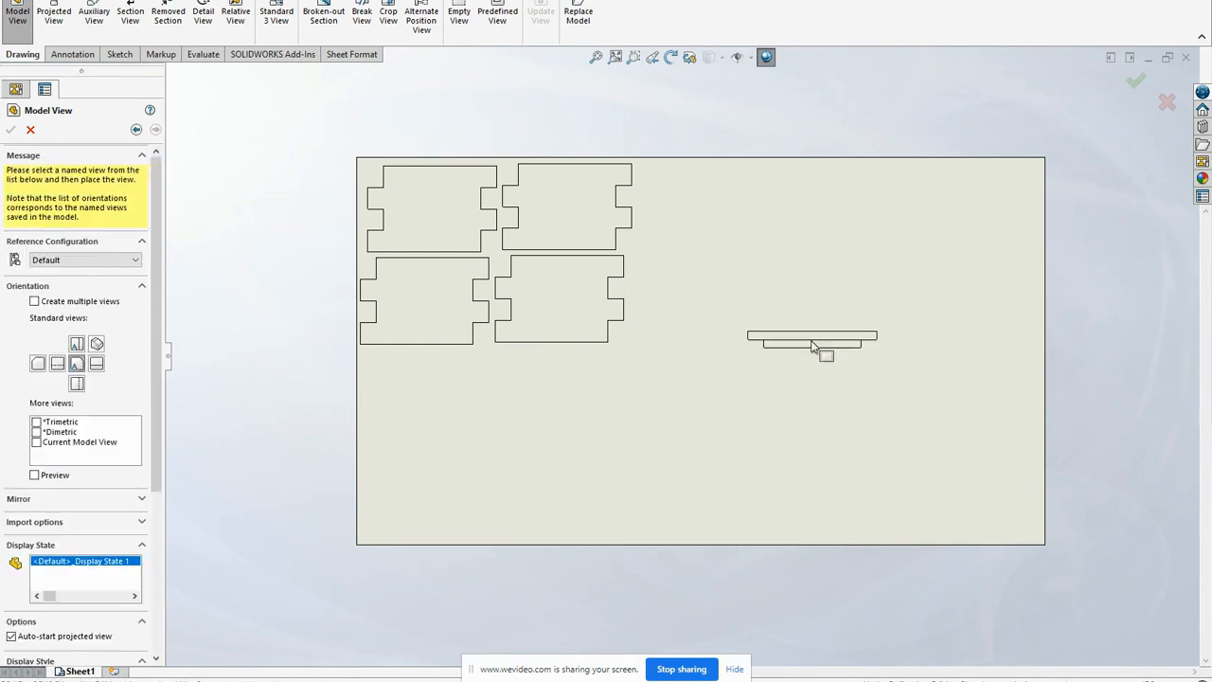
left_click(812, 339)
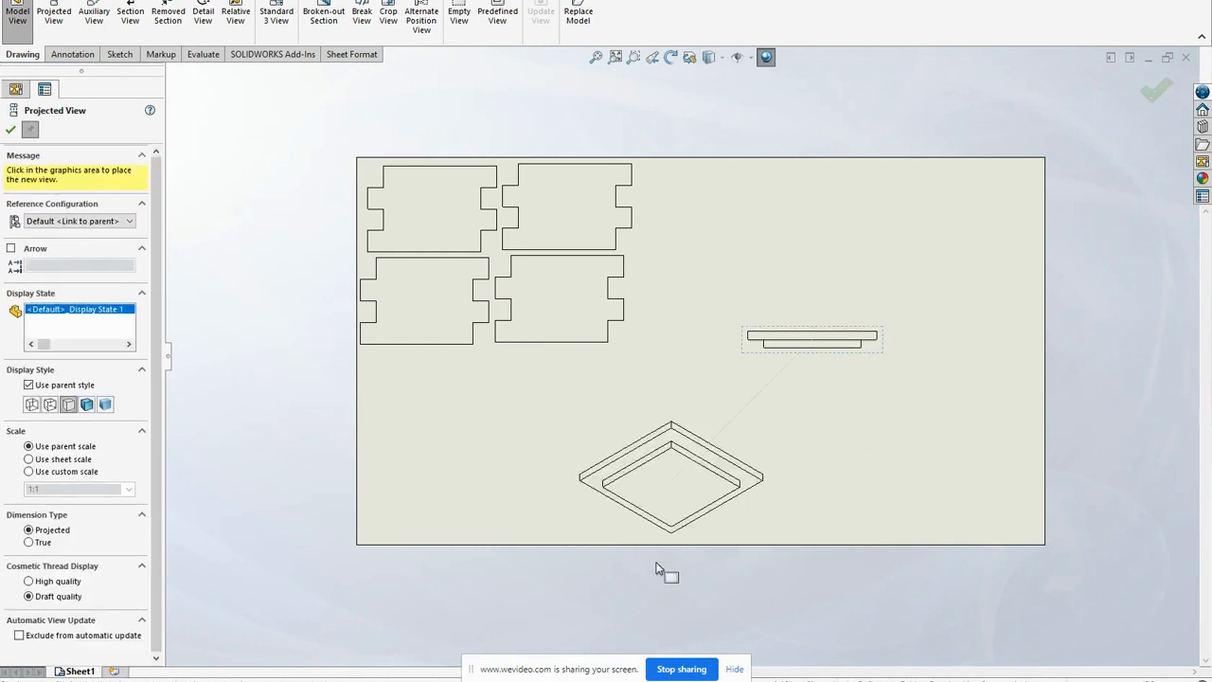
left_click(31, 129)
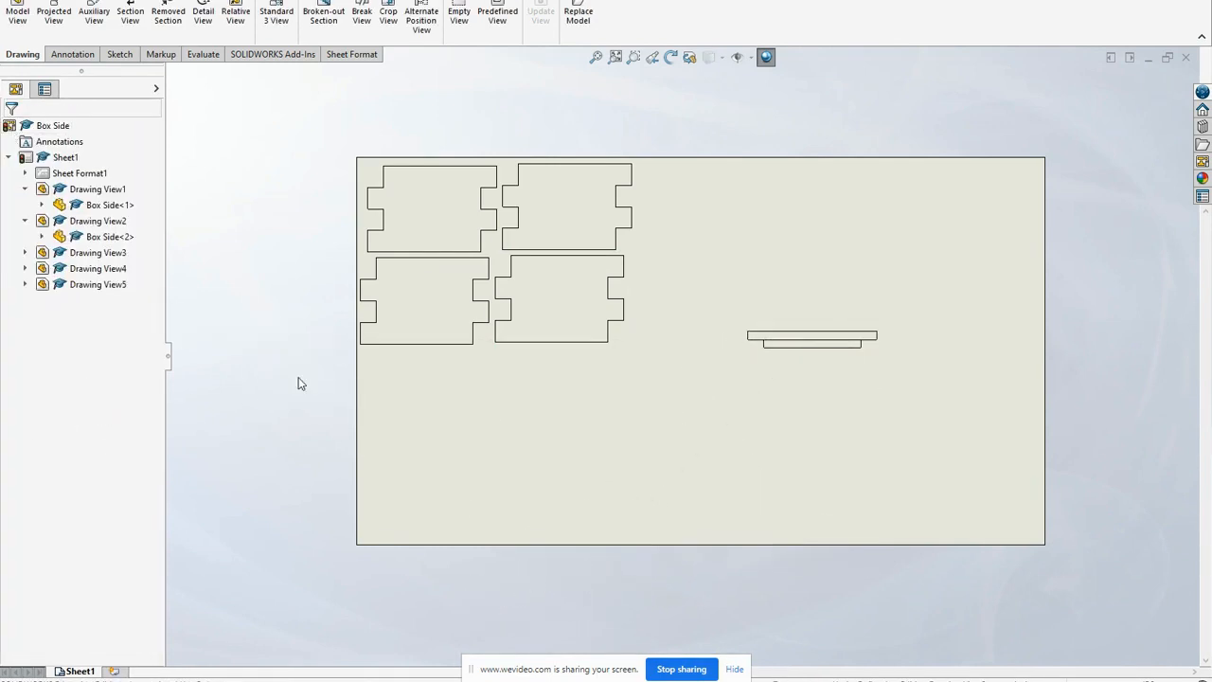
left_click(812, 360)
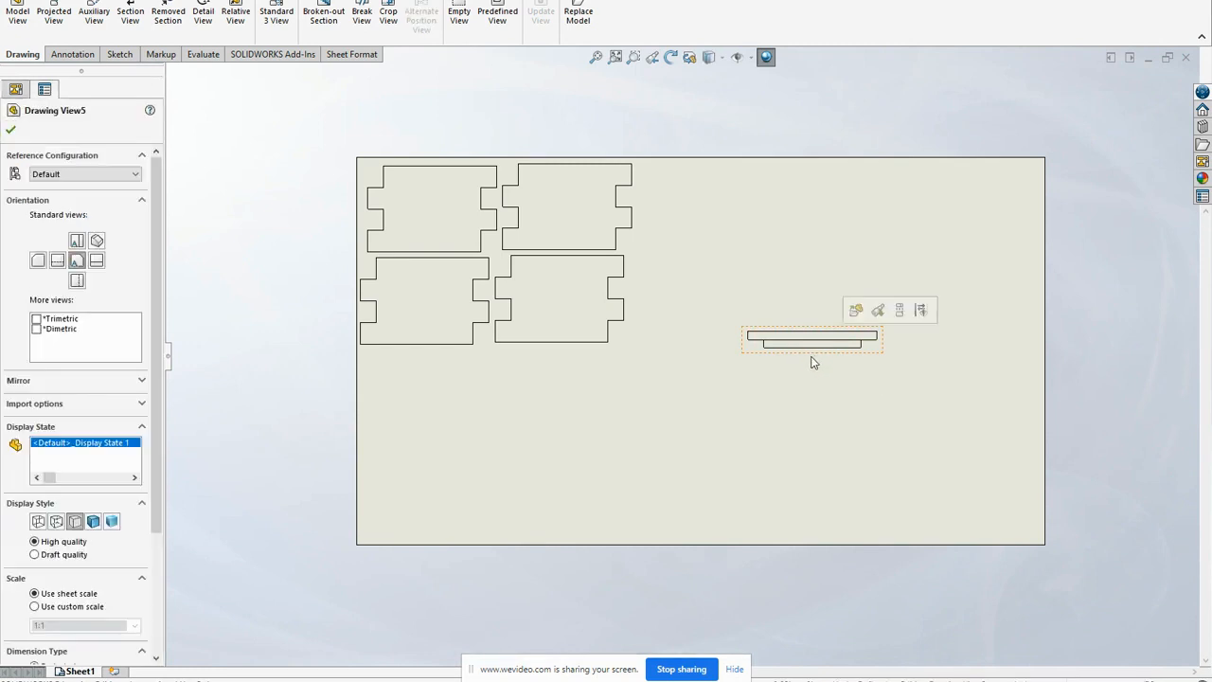
Set the Box Top view to the Bottom orientation and move it beside the side views along the sheet's upper edge.
left_click(78, 242)
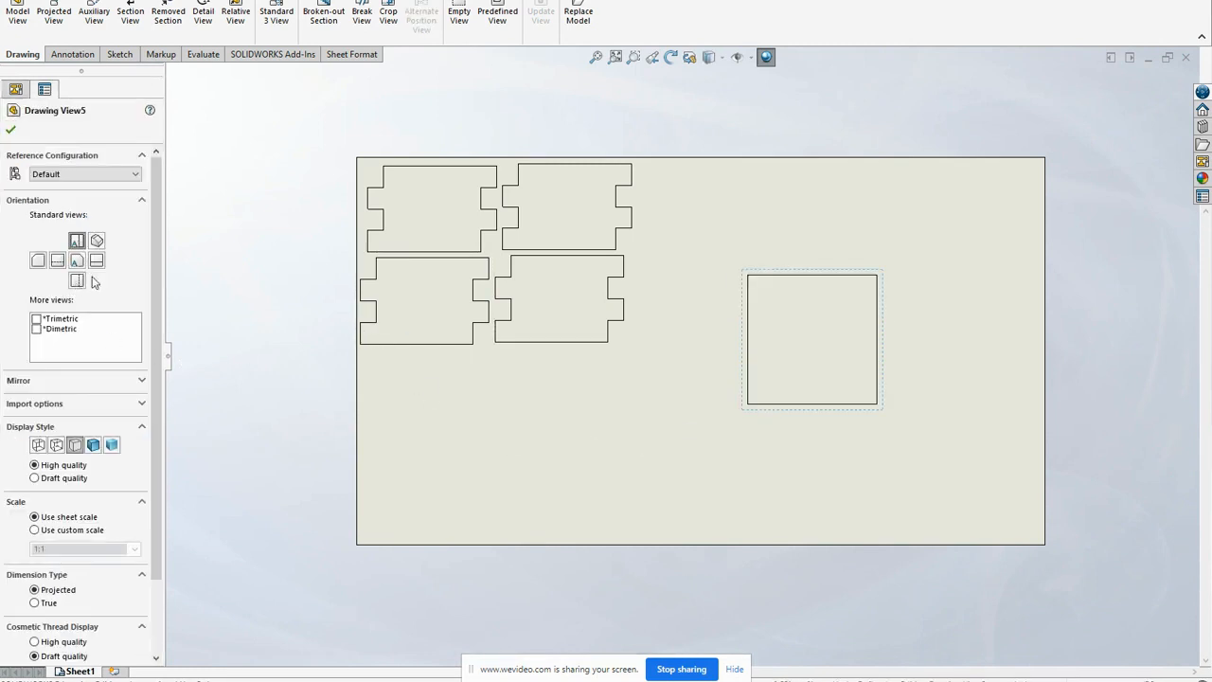
left_click(76, 282)
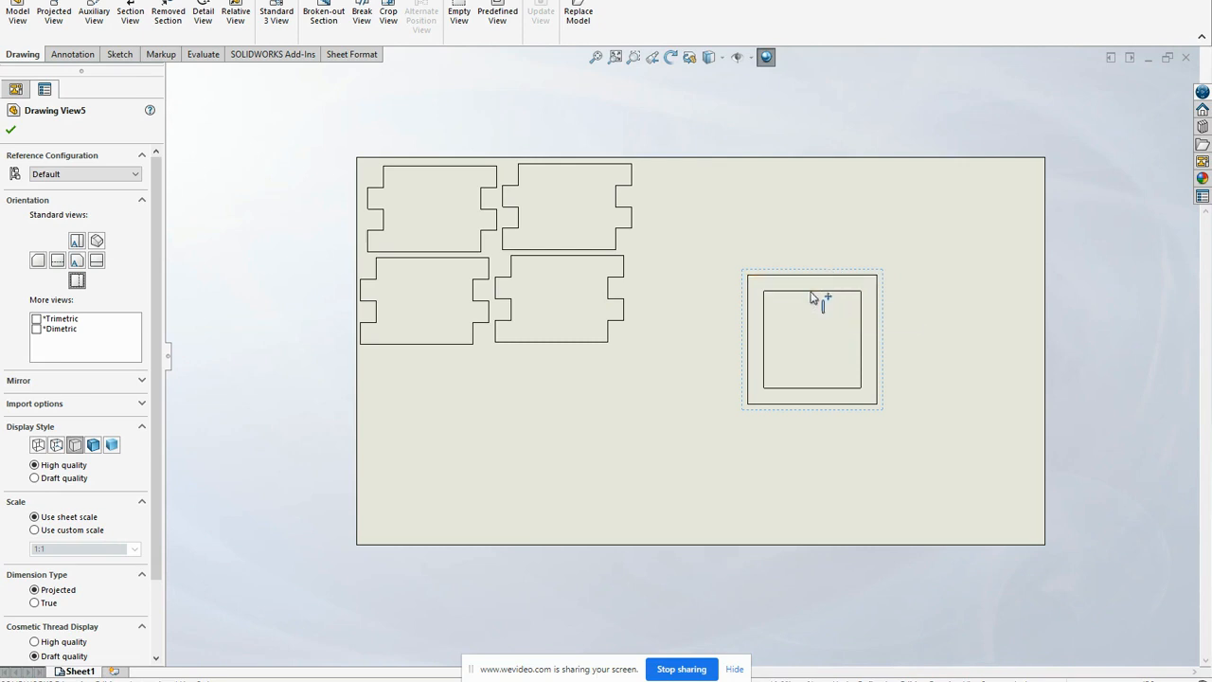
mouse_move(805, 276)
left_mouse_down()
mouse_move(761, 199)
mouse_move(700, 167)
left_mouse_up()
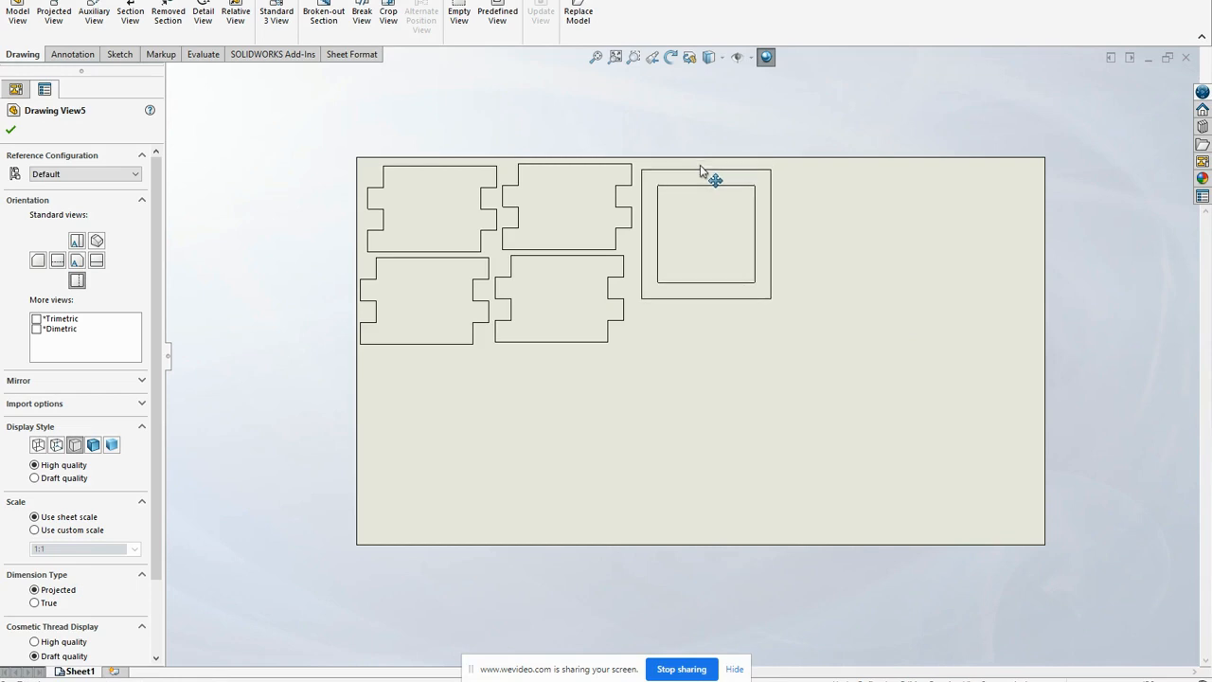
left_click(257, 298)
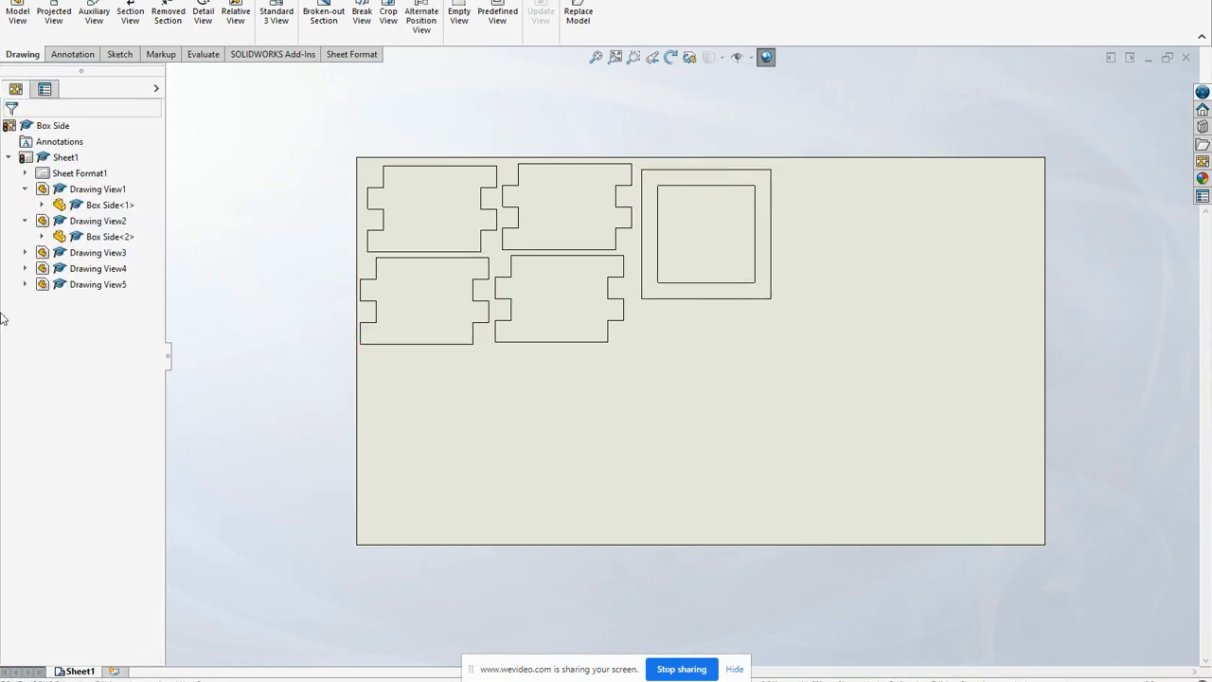
Insert a Box Bottom model view in the Top orientation and move it beside the Box Top view along the sheet's upper edge.
left_click(17, 14)
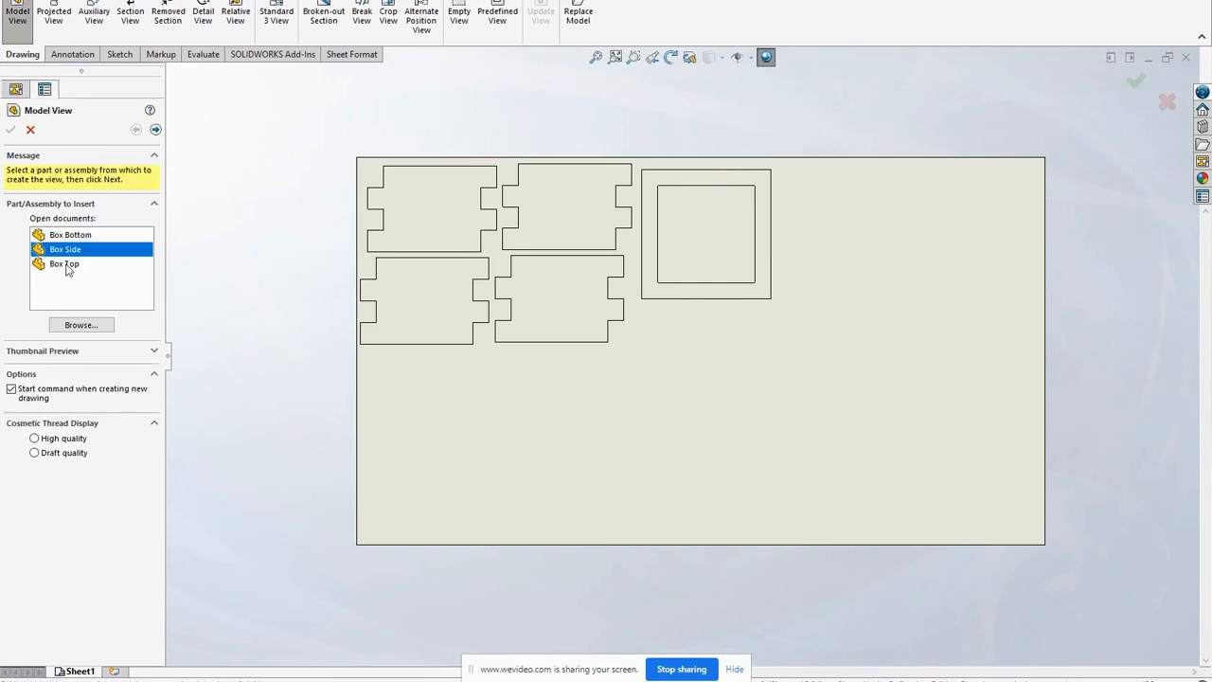
left_click(83, 236)
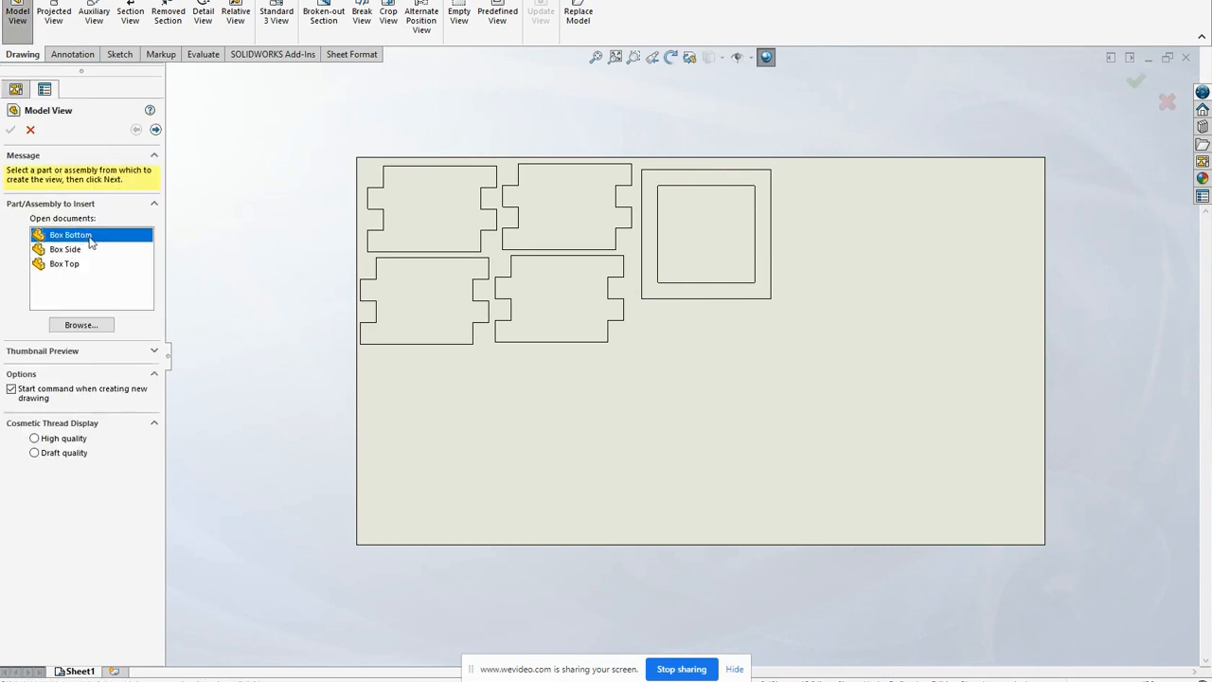
double_click(90, 242)
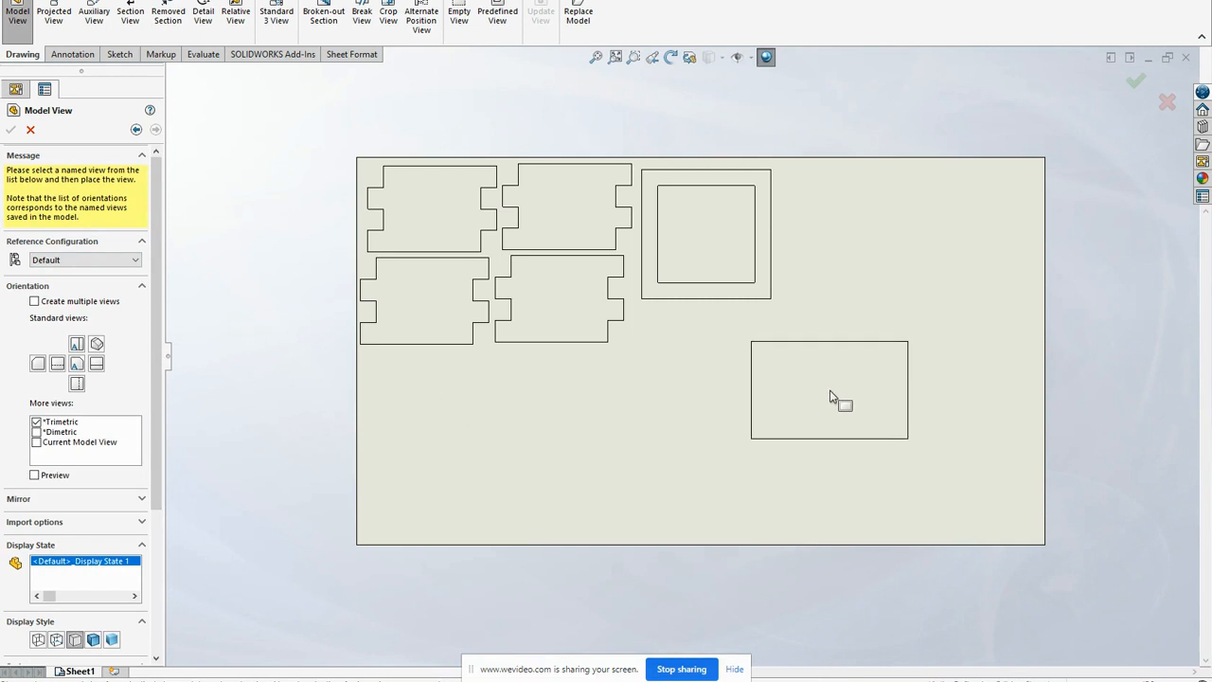
left_click(830, 396)
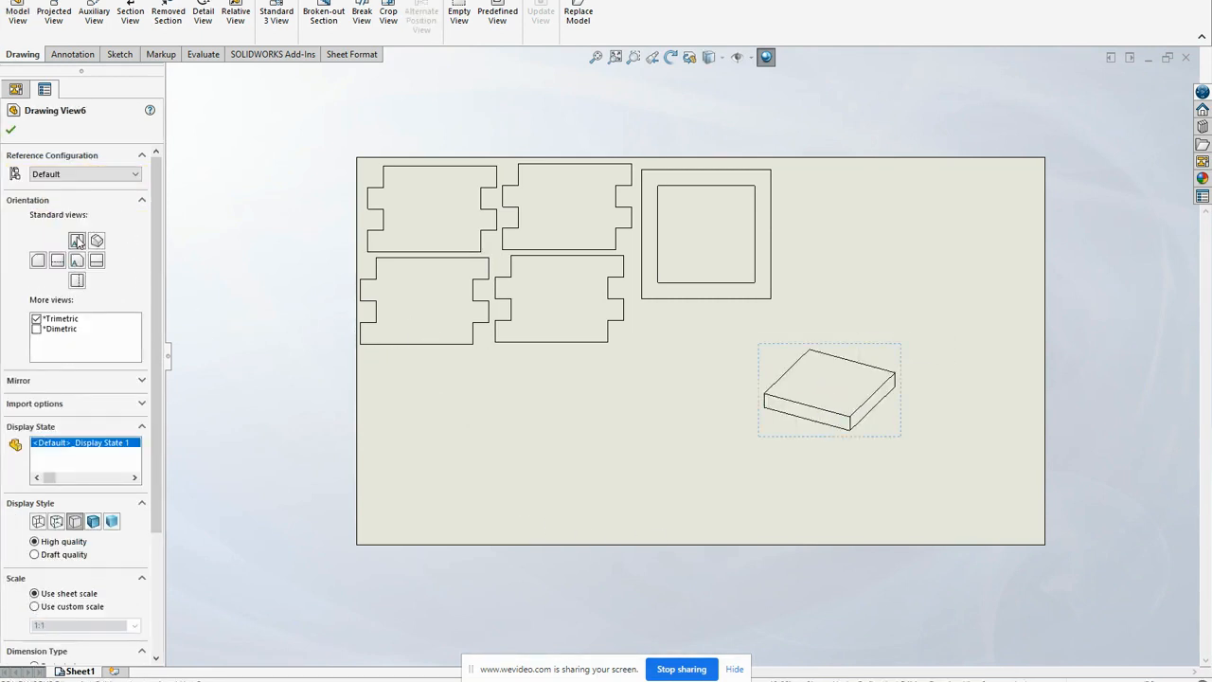
left_click(79, 241)
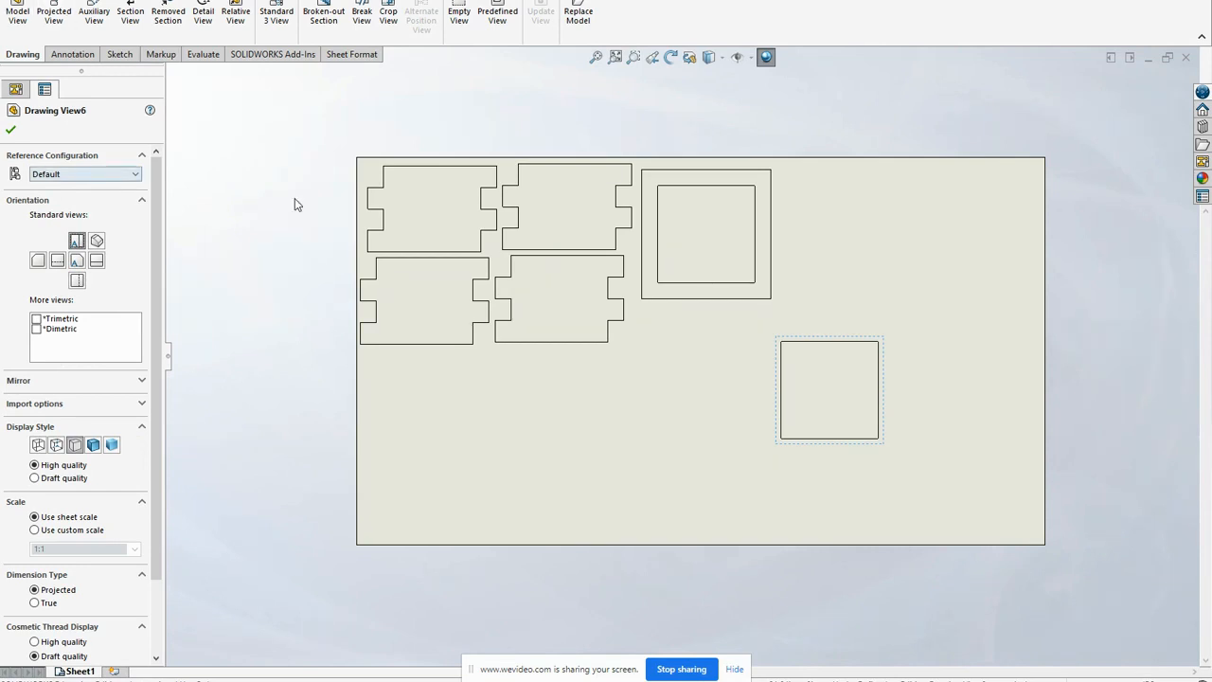
mouse_move(861, 341)
left_mouse_down()
mouse_move(885, 293)
mouse_move(877, 184)
mouse_move(856, 167)
left_mouse_up()
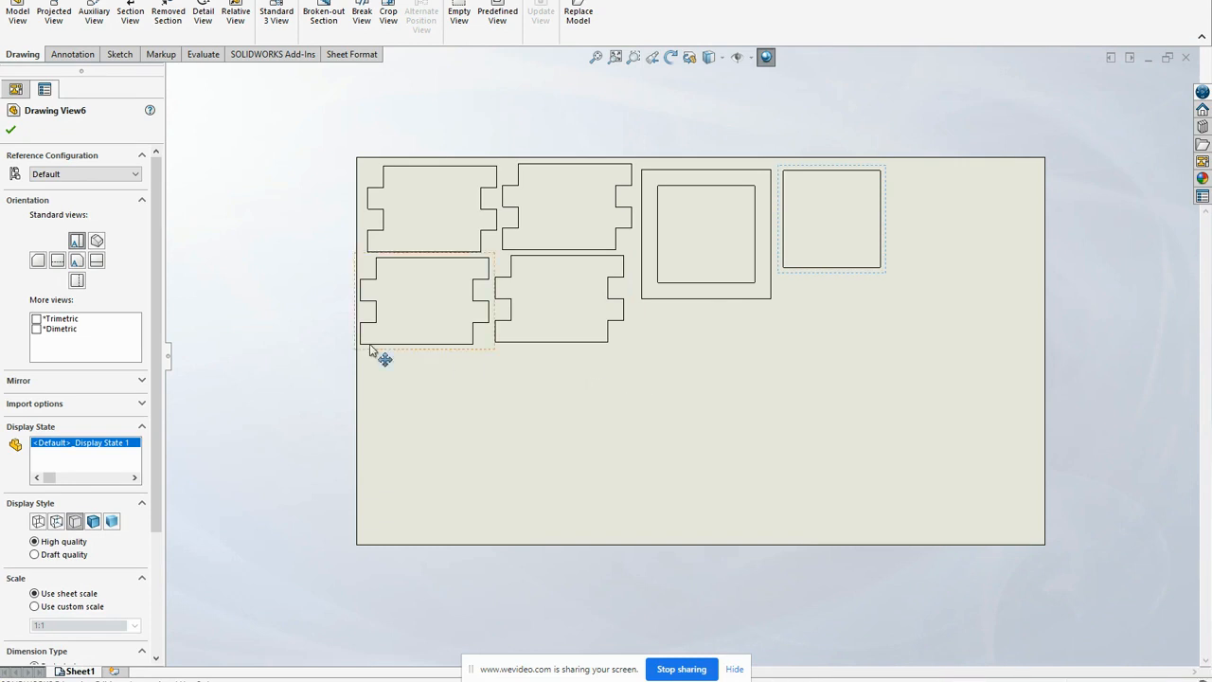
left_click(12, 131)
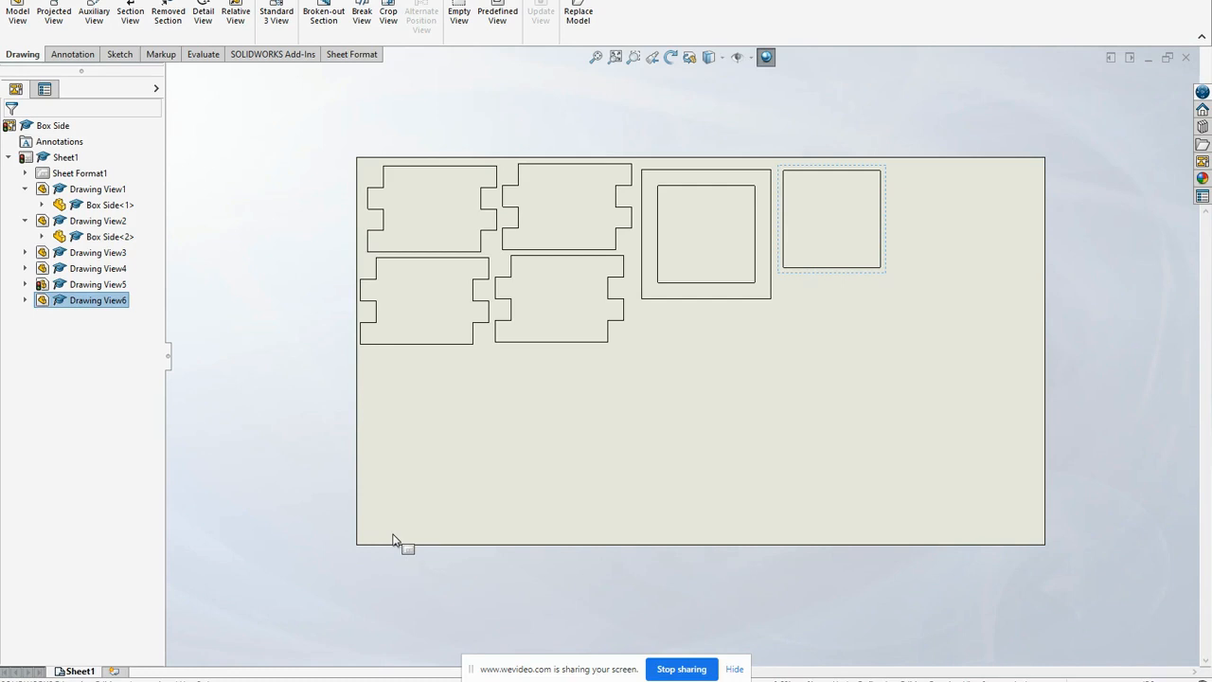
Nudge the Box Top view closer to the side views and upper sheet edge, and move the Box Bottom view directly below it.
left_click(733, 167)
scroll(730, 198, "up", 2)
scroll(730, 198, "down", 5)
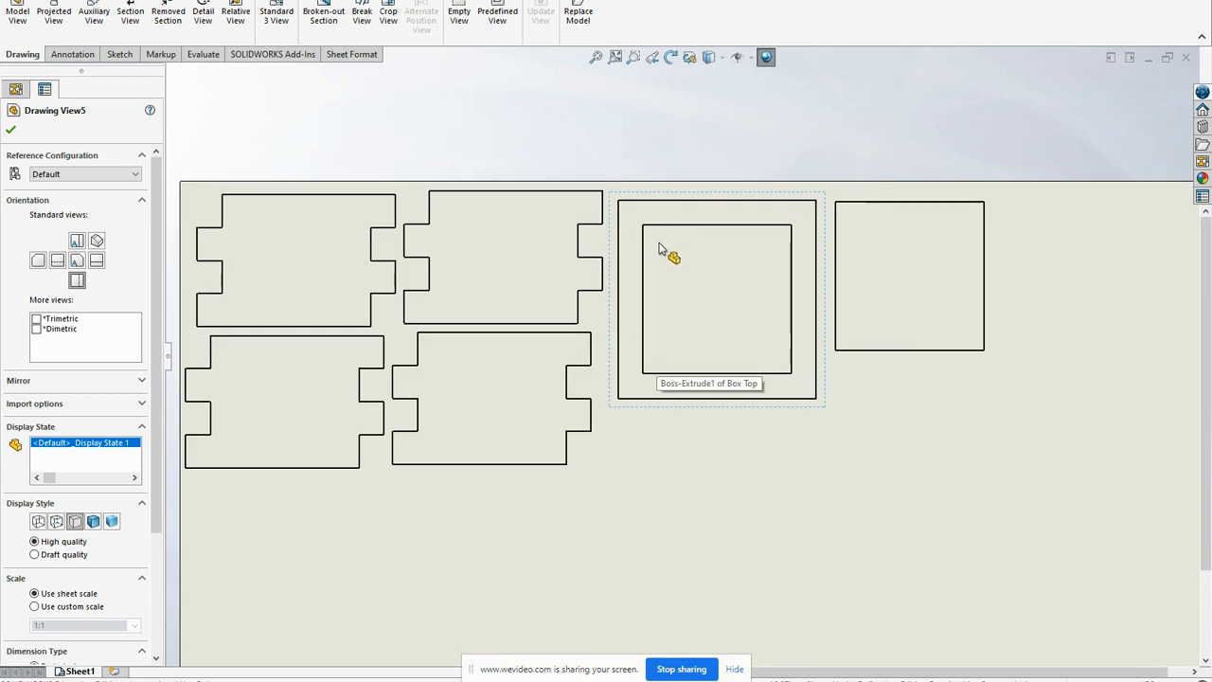
scroll(666, 198, "down", 1)
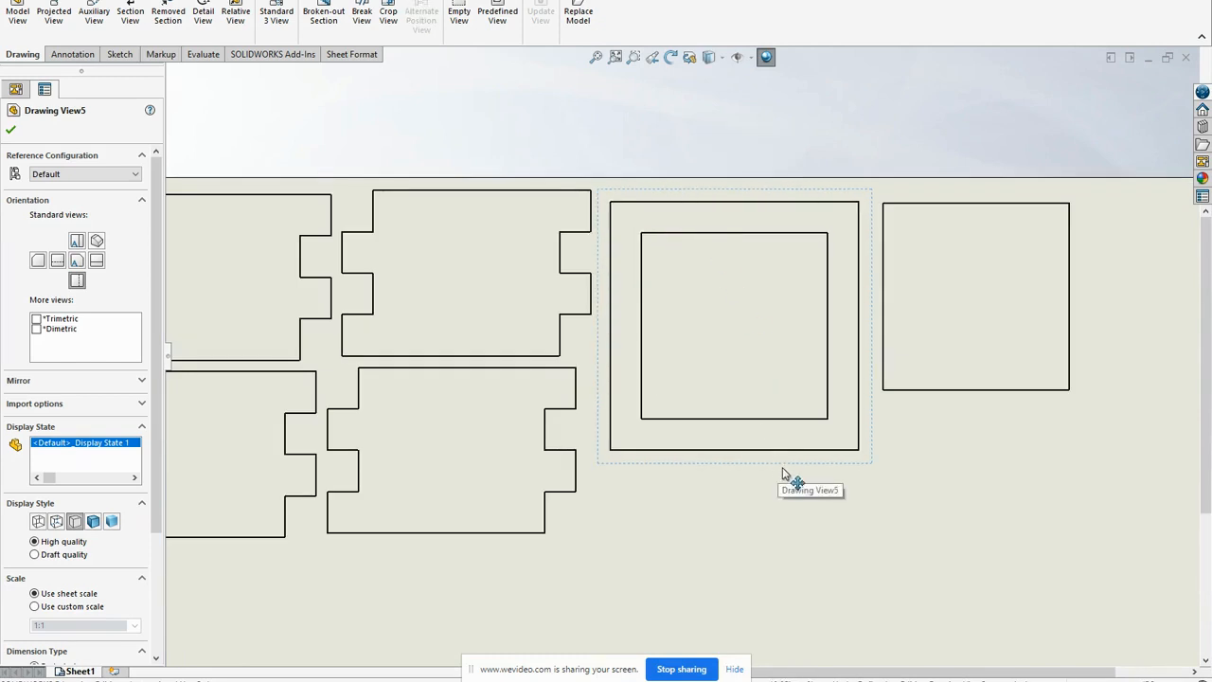
mouse_move(782, 472)
left_mouse_down()
mouse_move(790, 451)
mouse_move(775, 452)
left_mouse_up()
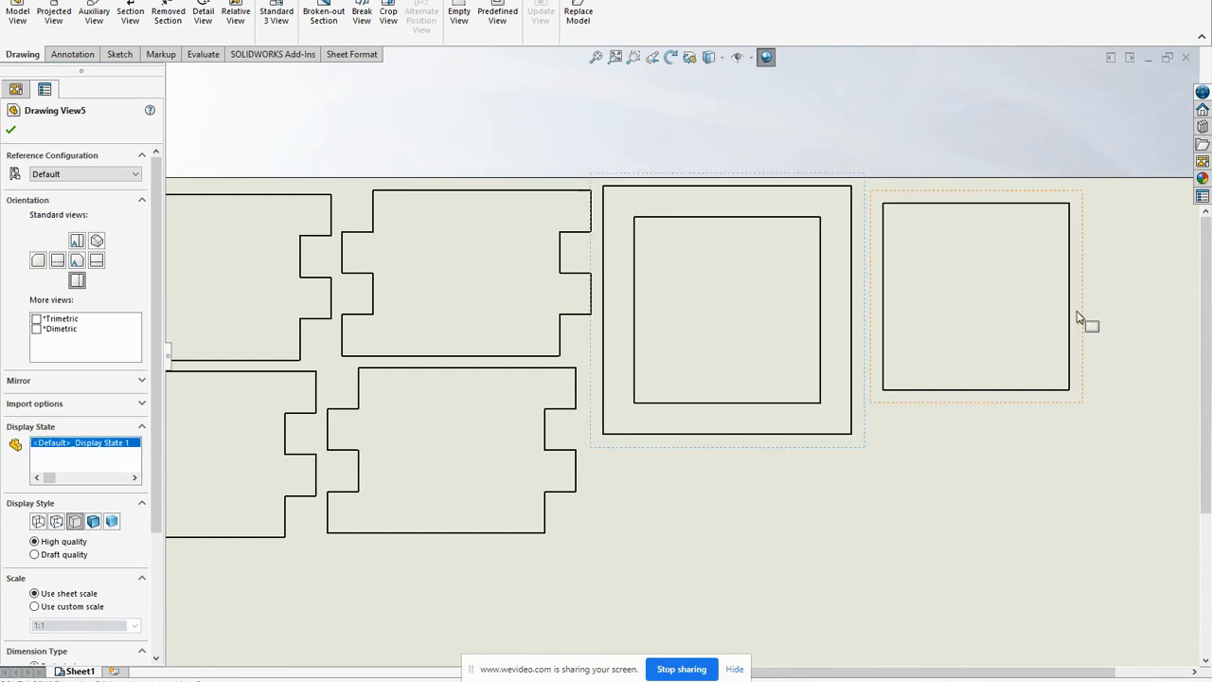
mouse_move(1086, 343)
left_mouse_down()
mouse_move(1010, 593)
mouse_move(834, 606)
mouse_move(805, 582)
left_mouse_up()
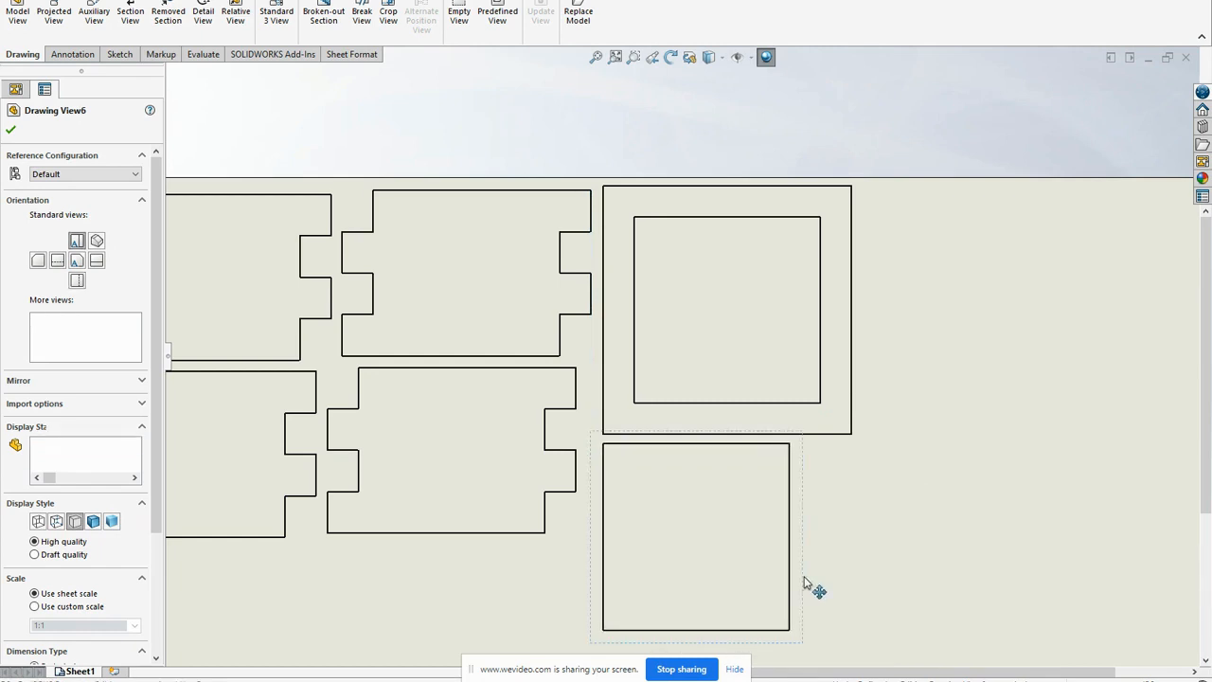
key("f")
left_click(852, 191)
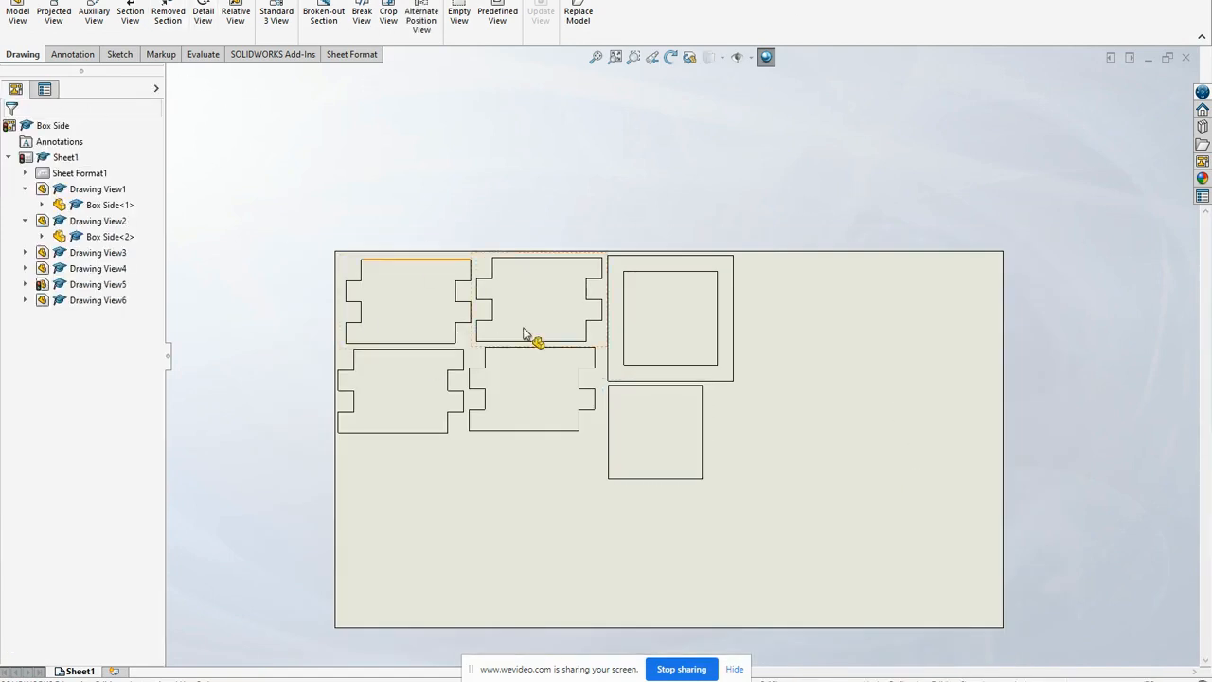
scroll(685, 483, "up", 1)
scroll(696, 469, "down", 3)
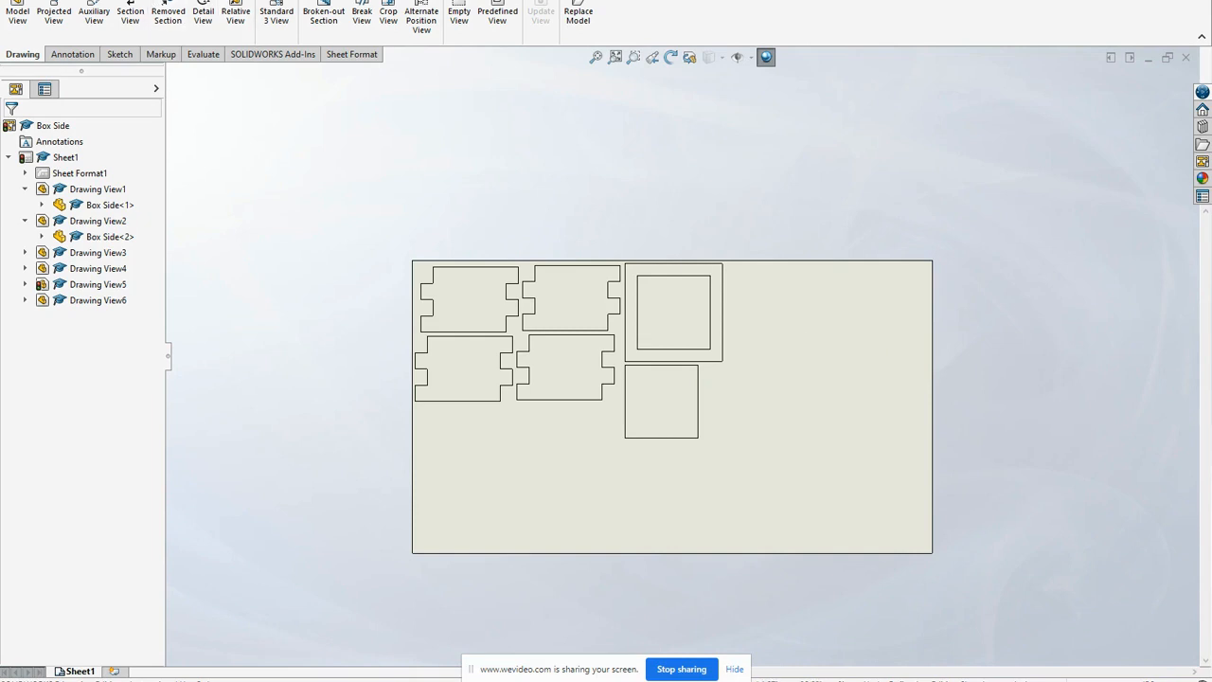
Save the drawing as Box.SLDDRW in the Wooden Box folder.
key("ctrl+n")
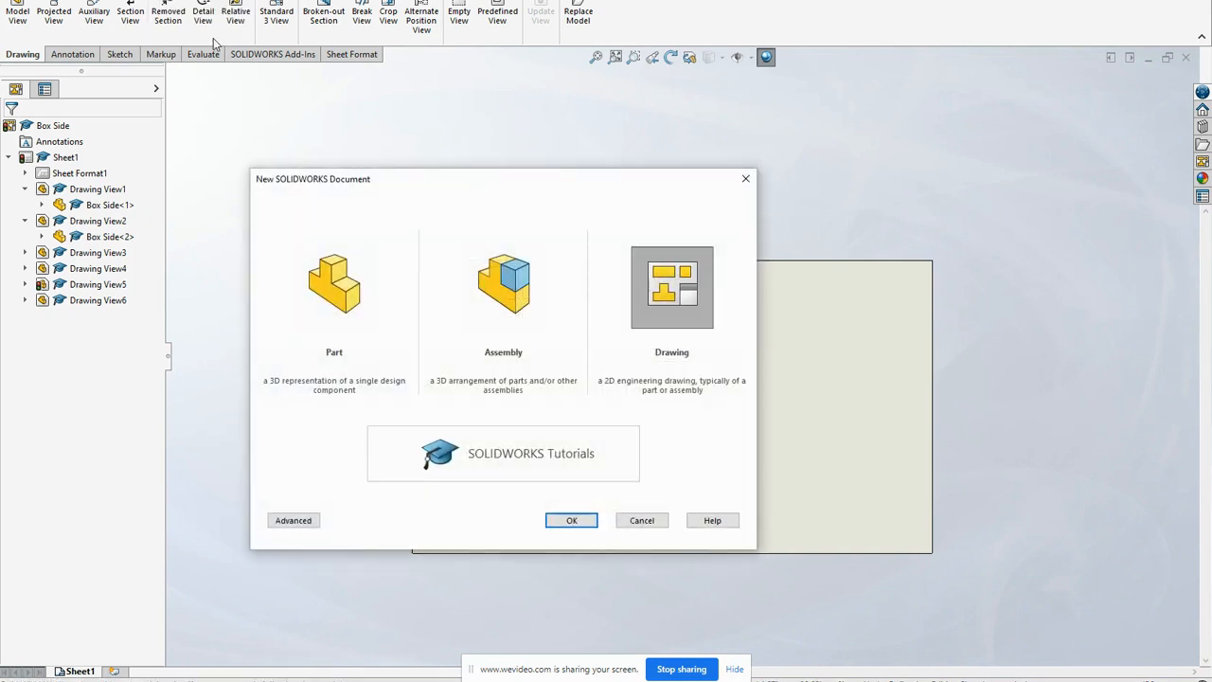
left_click(642, 520)
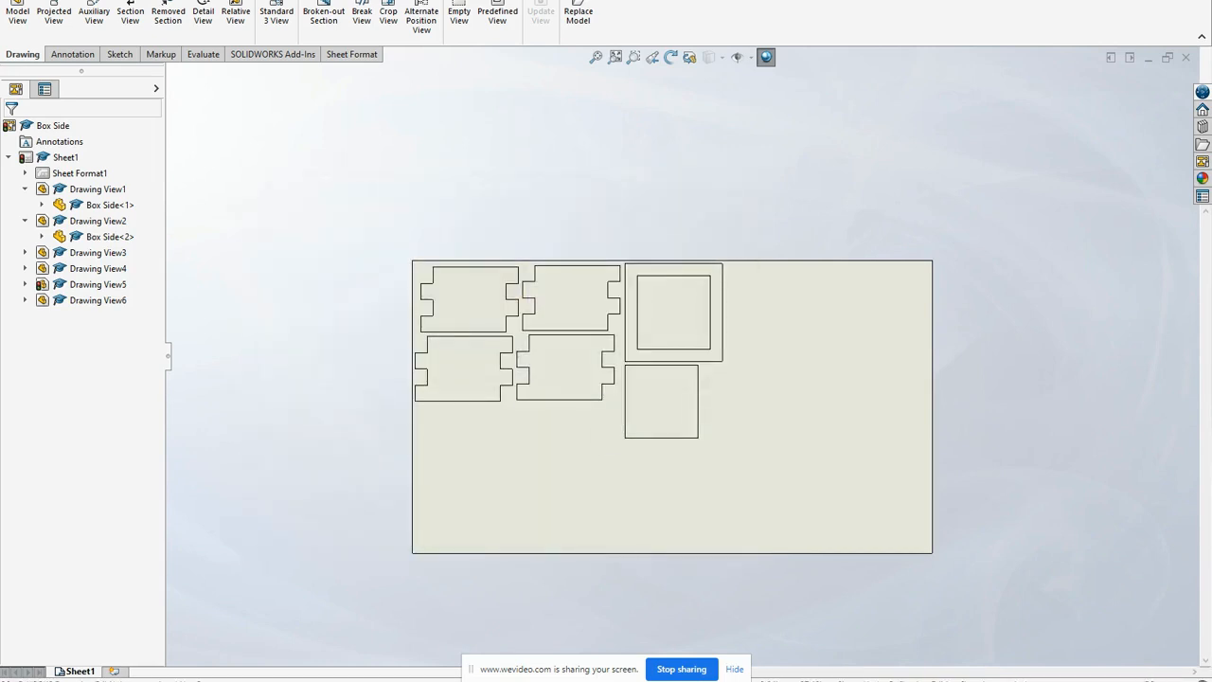
key("ctrl+s")
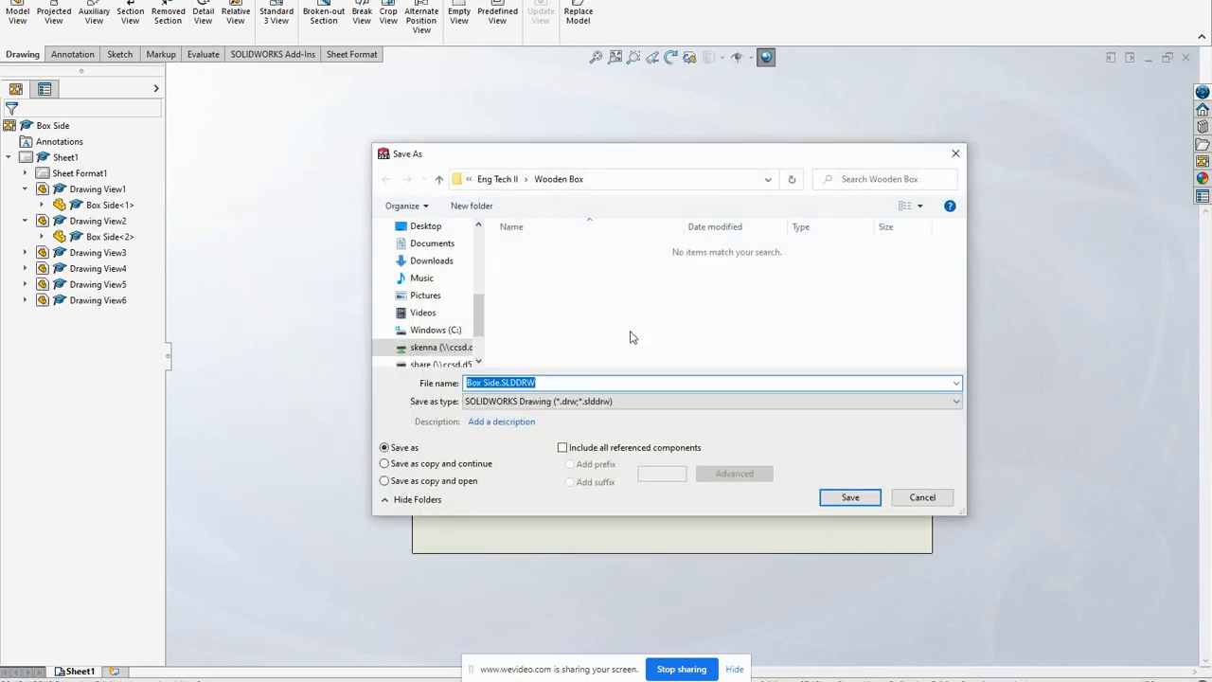
left_click(491, 383)
left_click_drag(486, 383, 495, 383)
key("Delete")
key("Delete")
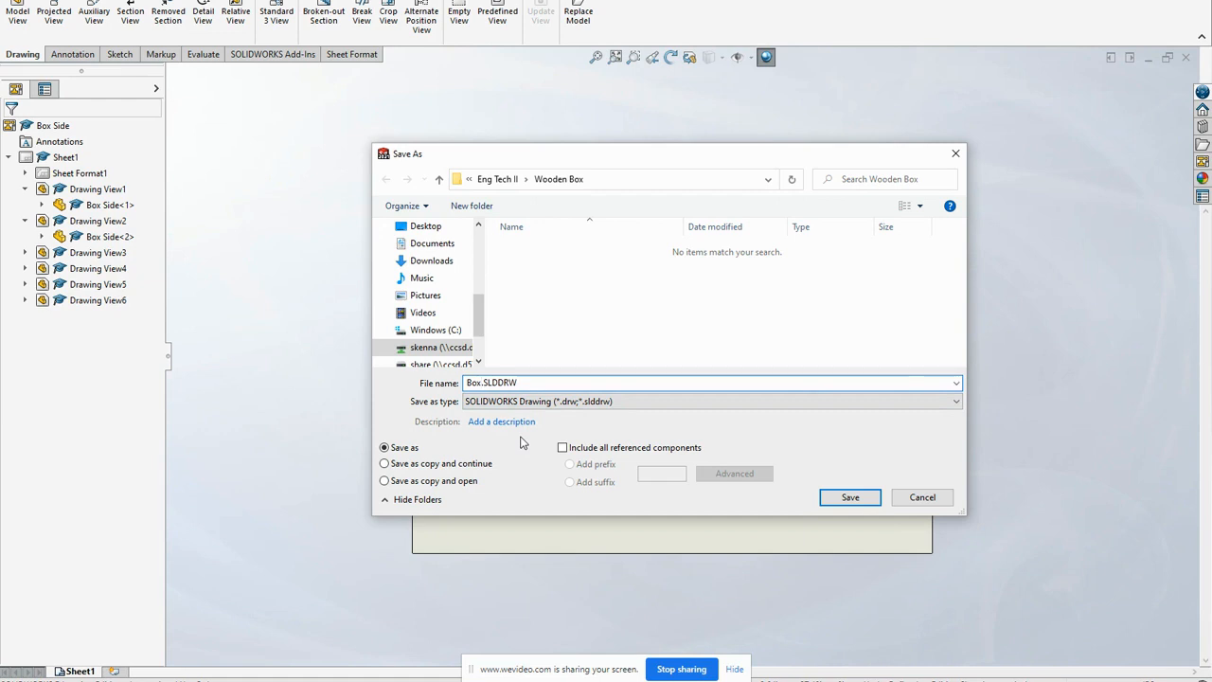
left_click(852, 497)
Save a copy of the drawing in Dxf format as Box.DXF in the Wooden Box folder.
left_click(110, 1)
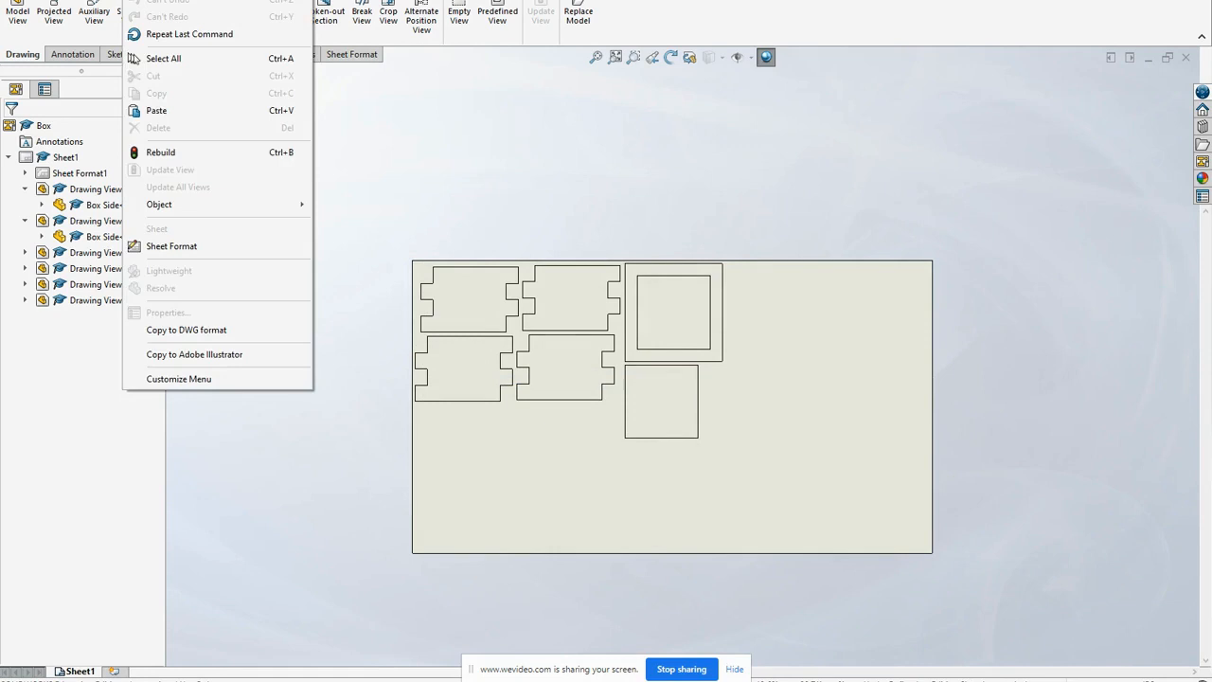
left_click(139, 93)
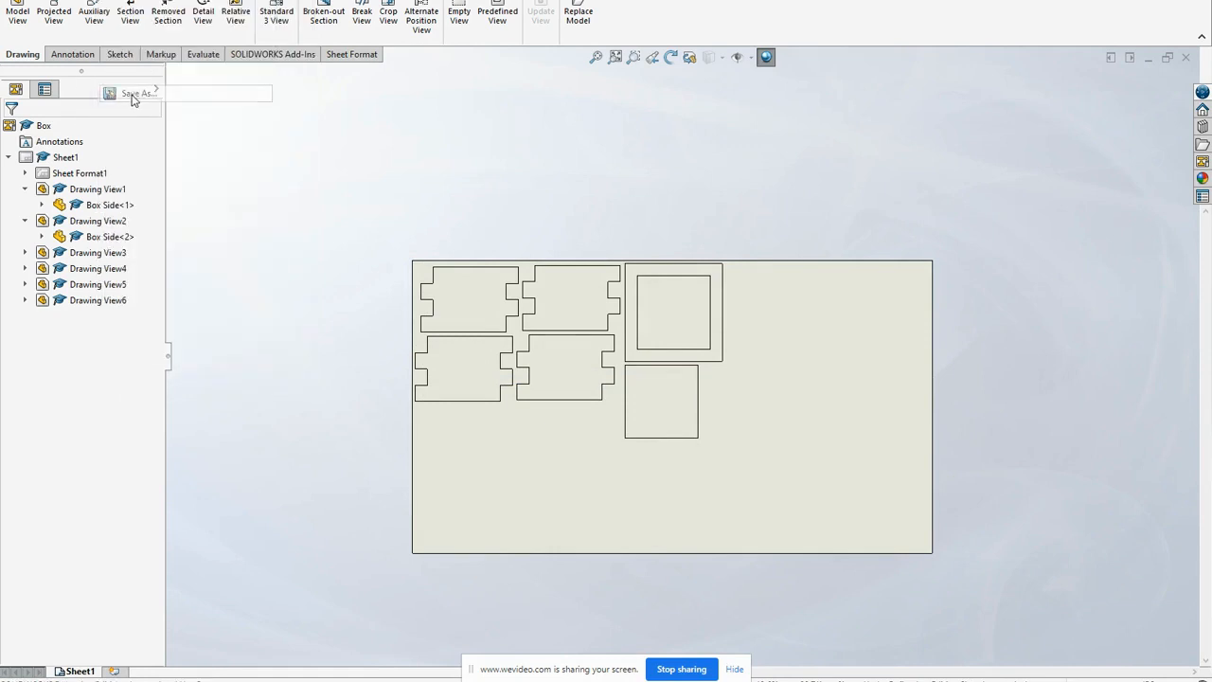
left_click(530, 402)
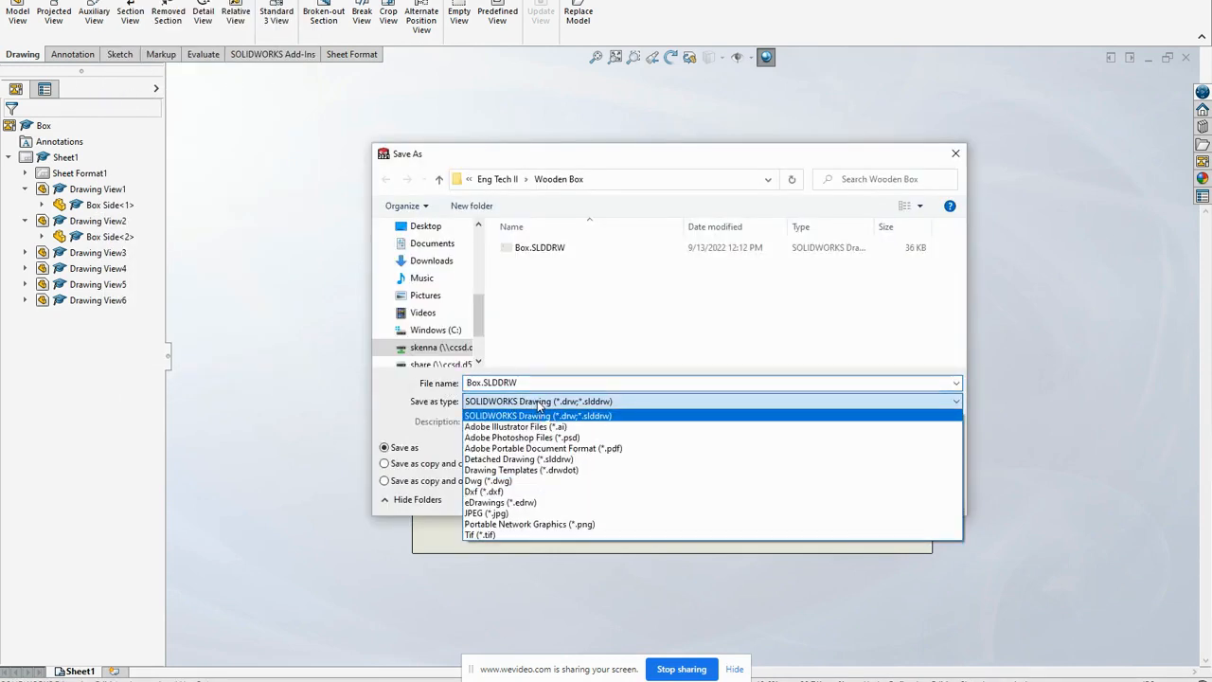
left_click(497, 492)
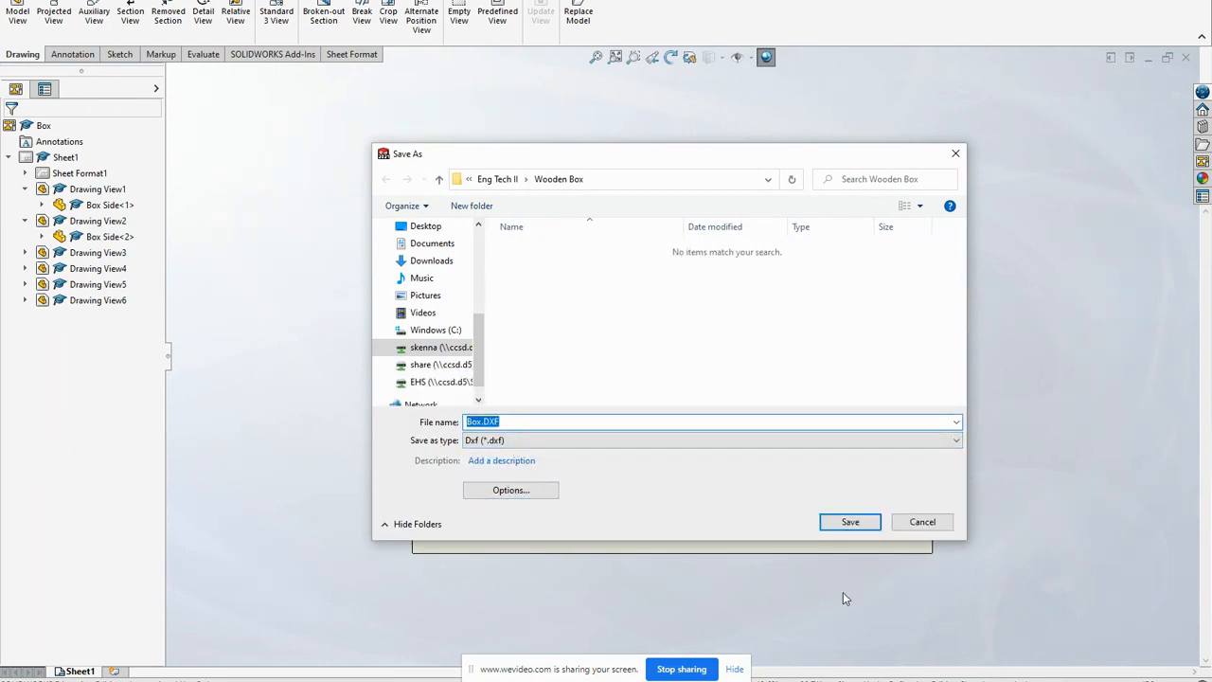
left_click(856, 523)
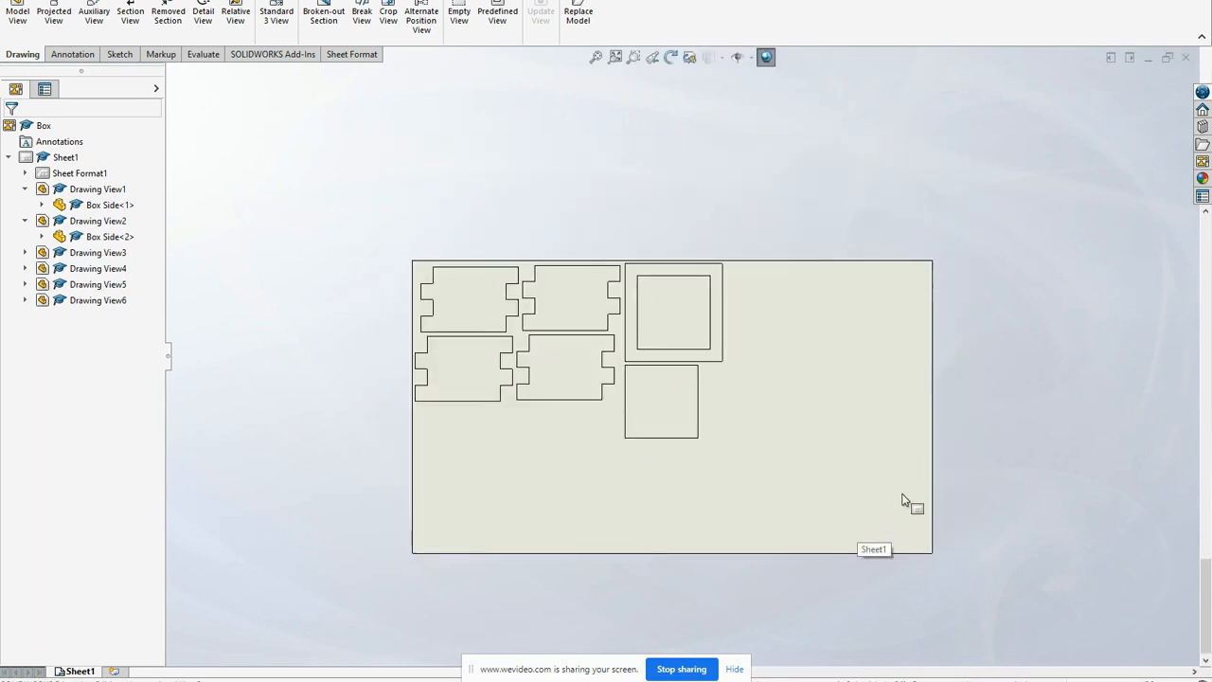
key("f")
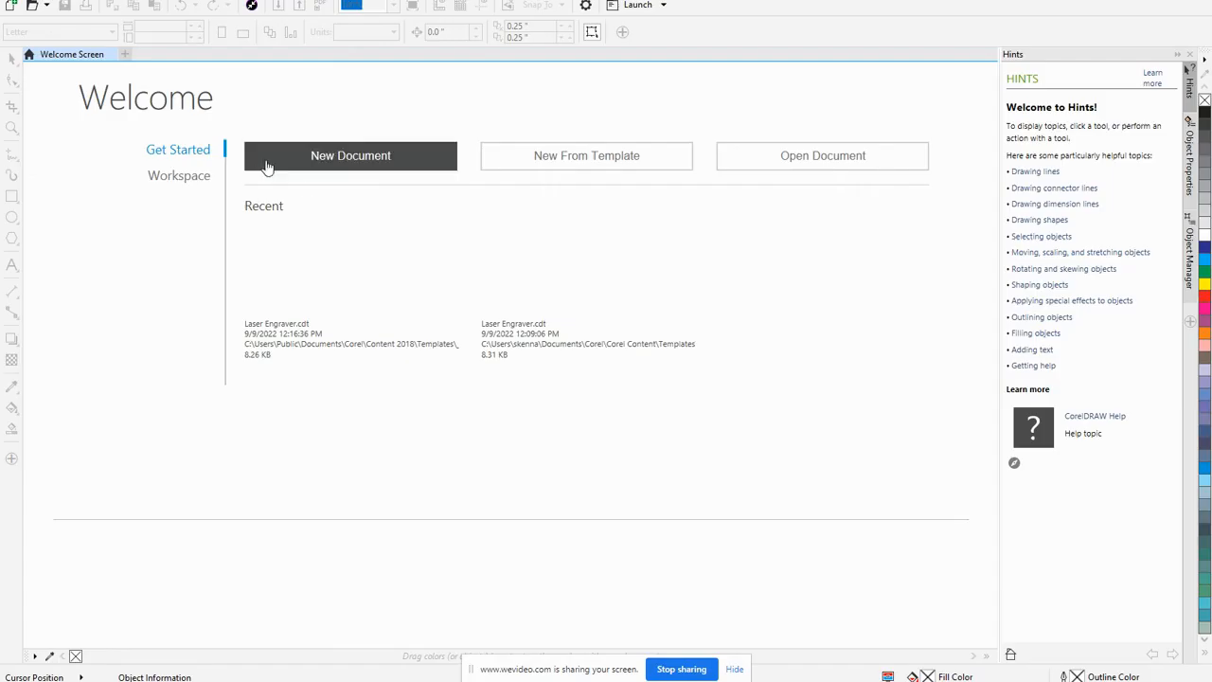
Switch to CorelDRAW and create a new document from the Laser Engraver.cdt template.
left_click(597, 156)
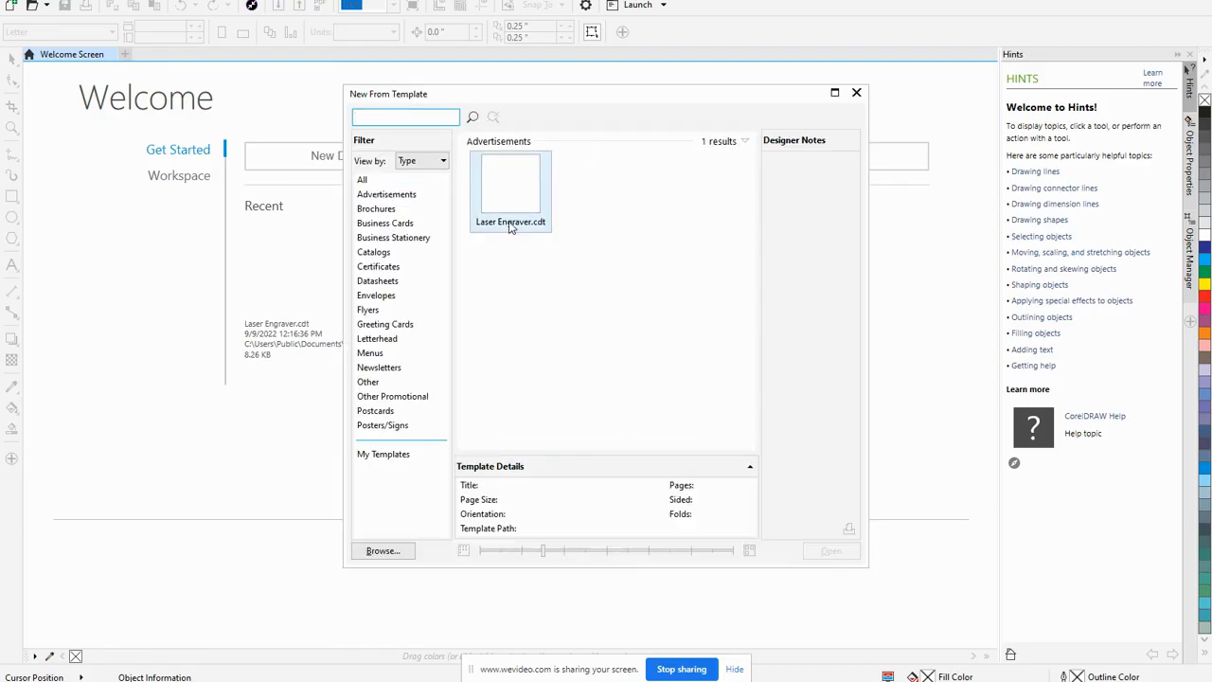
mouse_move(522, 184)
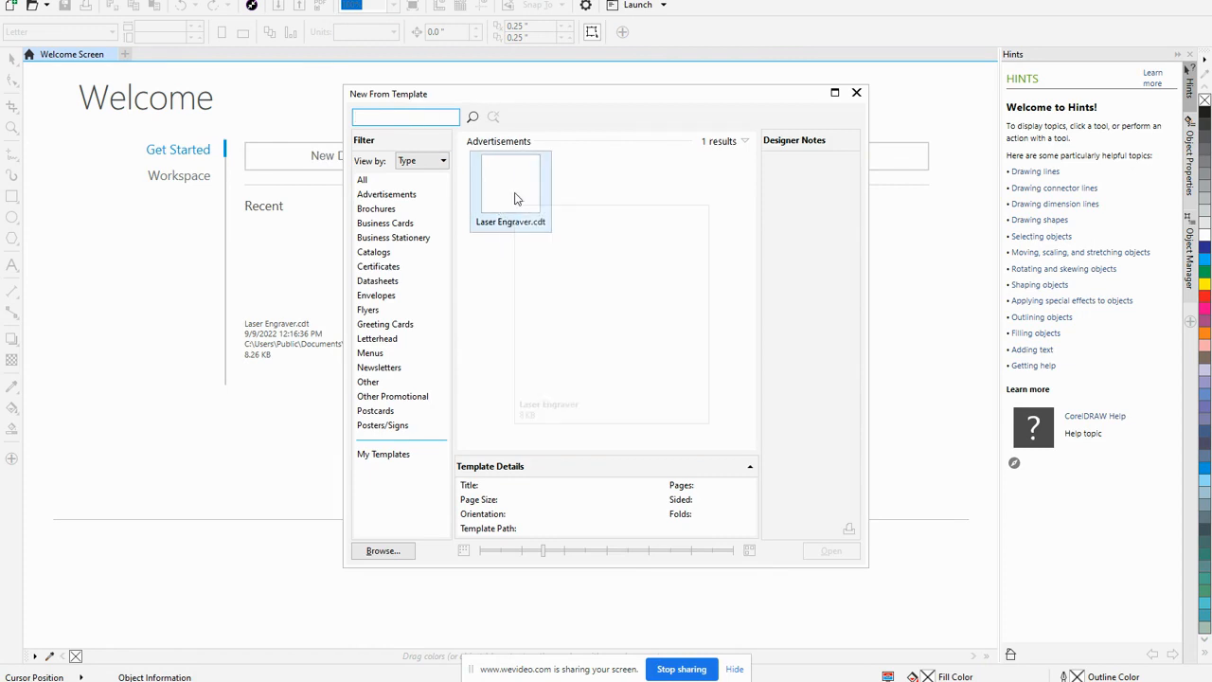
left_click(507, 201)
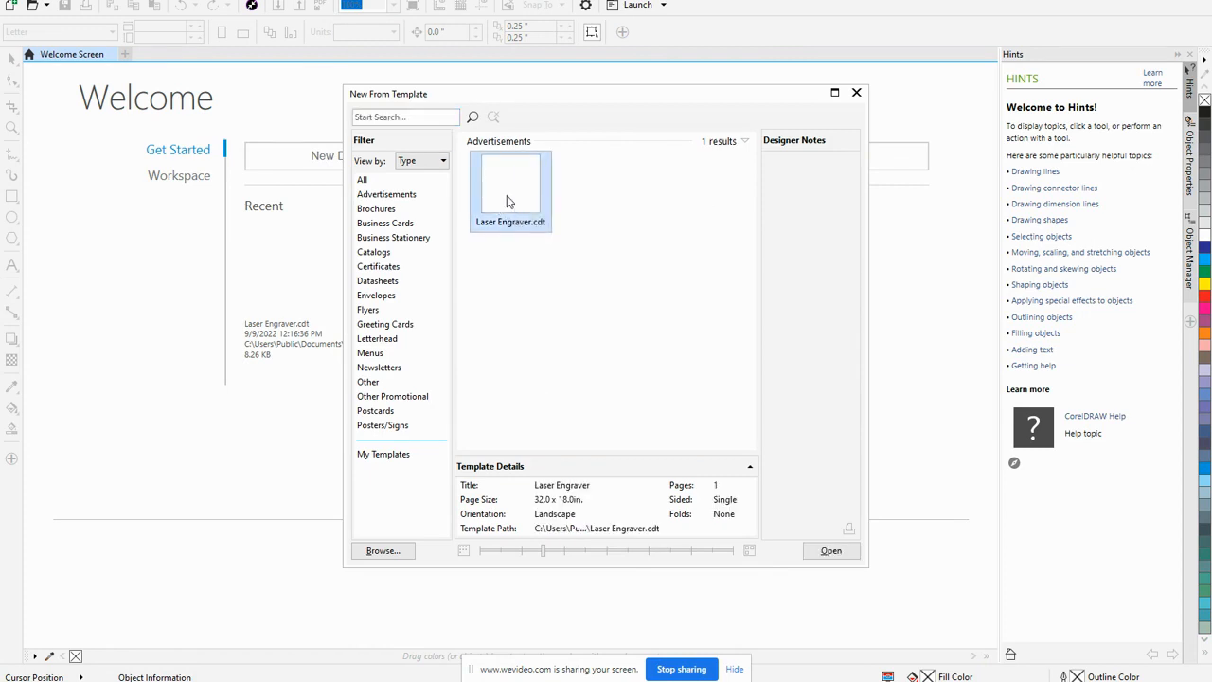
left_click(826, 551)
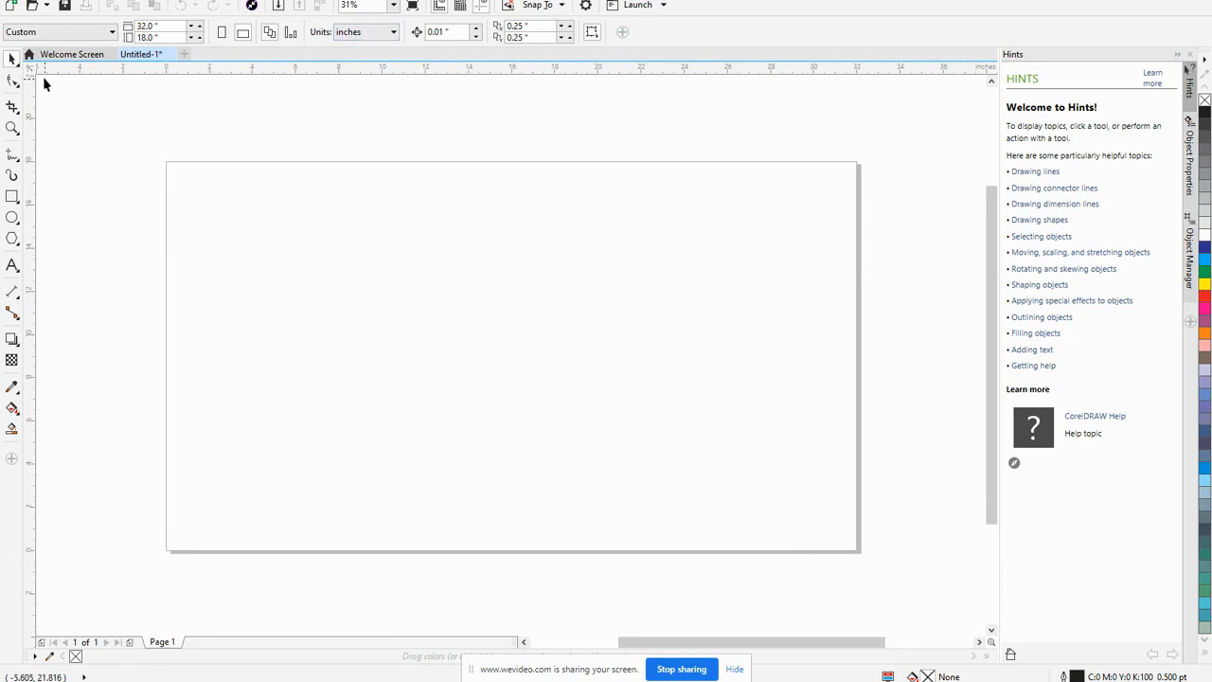
Import Box.DXF from the Wooden Box folder in Eng Tech II at 1:1 scaling and place it at the page's upper-left corner.
left_click(11, 0)
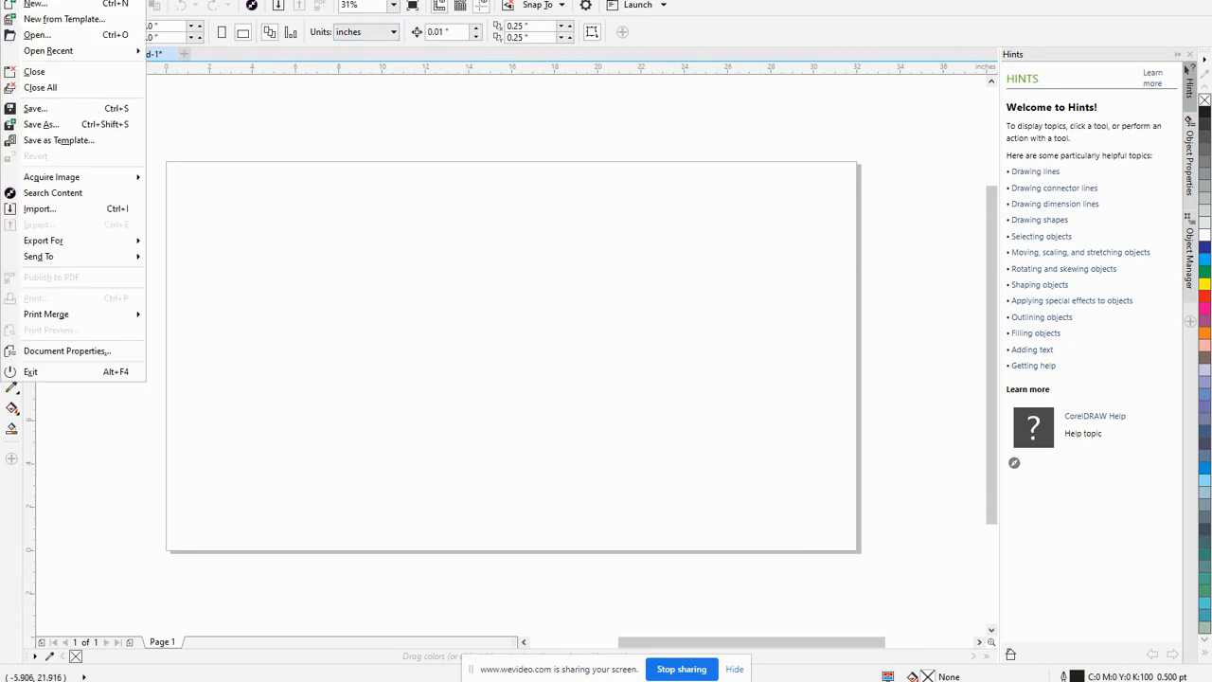
left_click(71, 211)
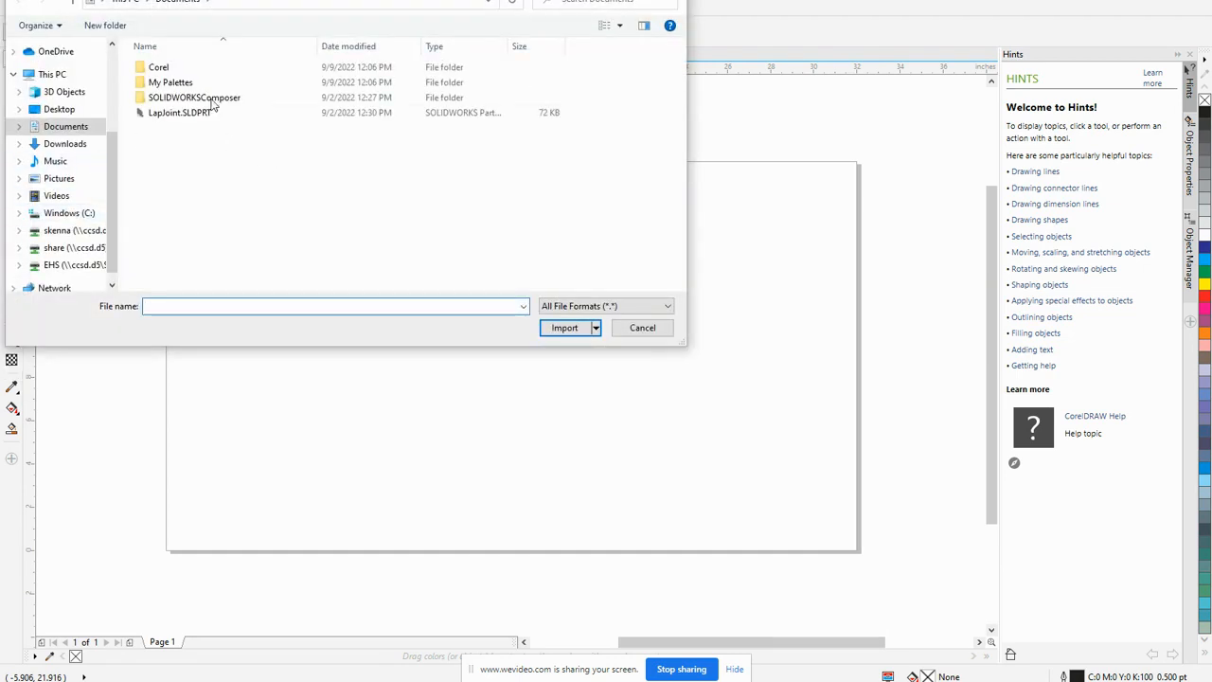
left_click(72, 230)
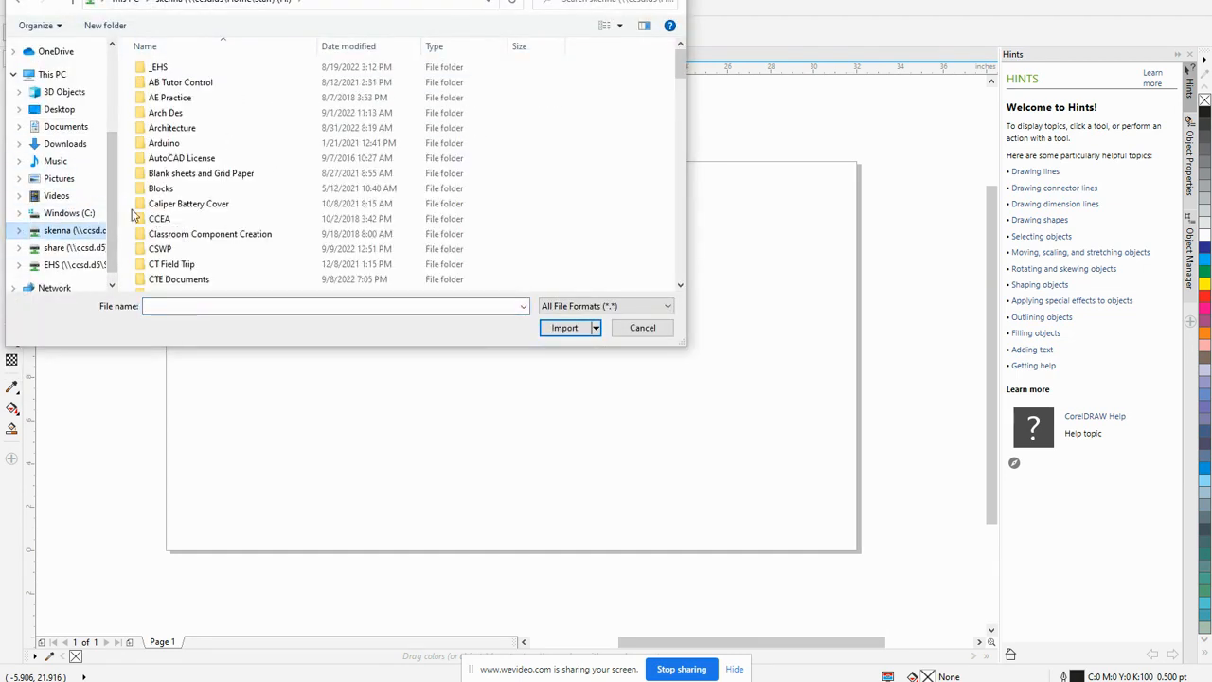
scroll(200, 185, "down", 1)
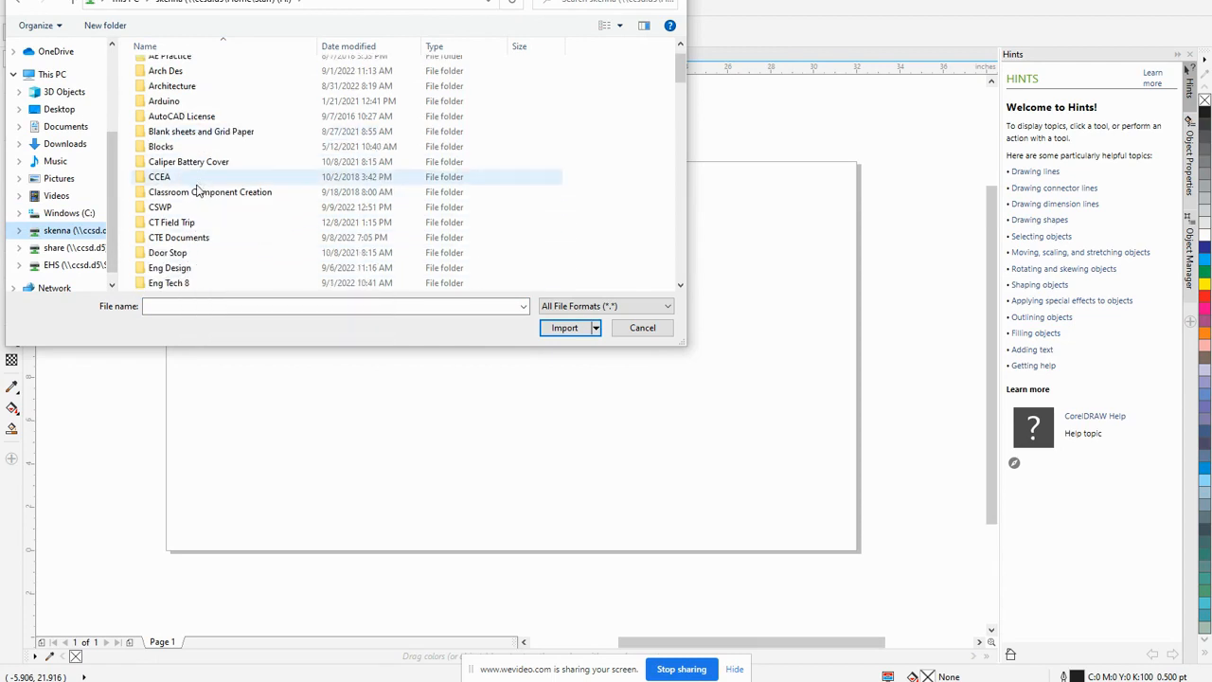
scroll(199, 275, "down", 1)
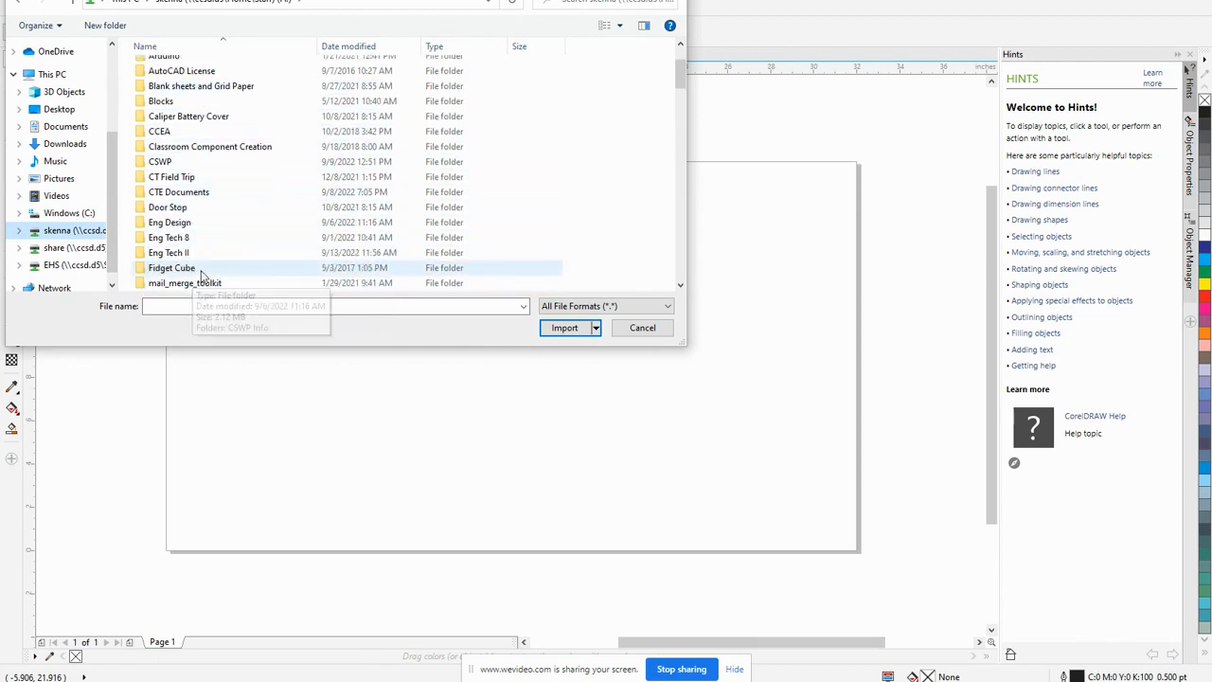
double_click(171, 253)
left_click(175, 67)
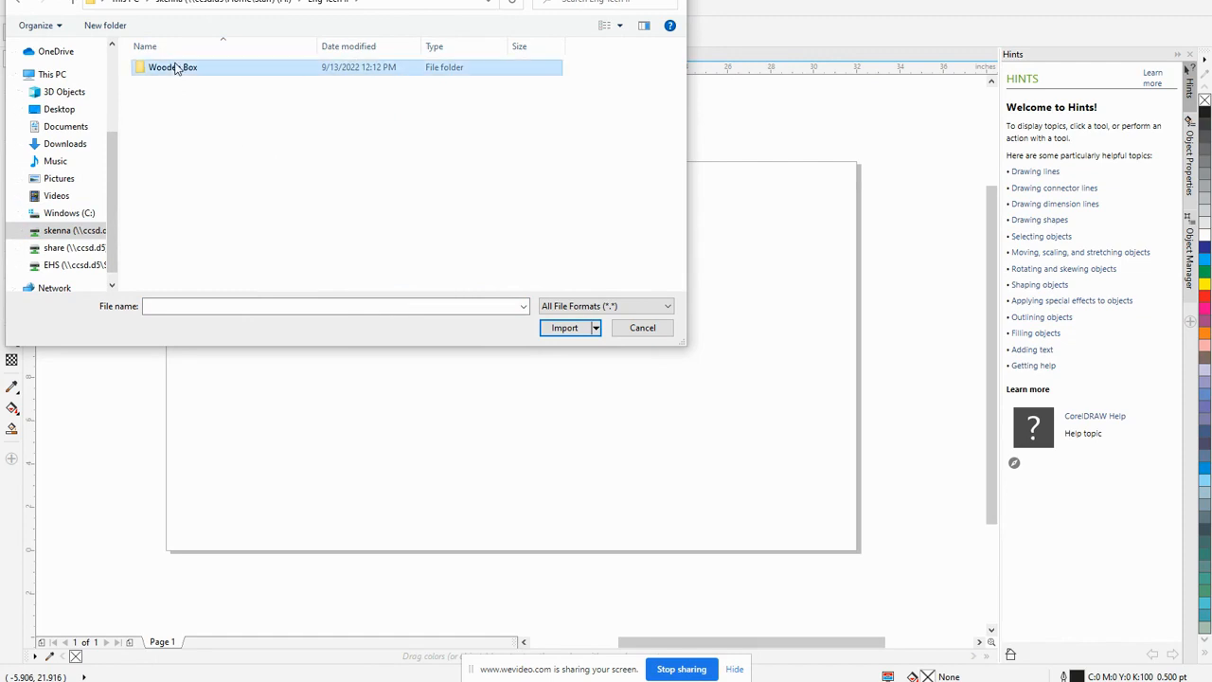
double_click(176, 68)
left_click(166, 97)
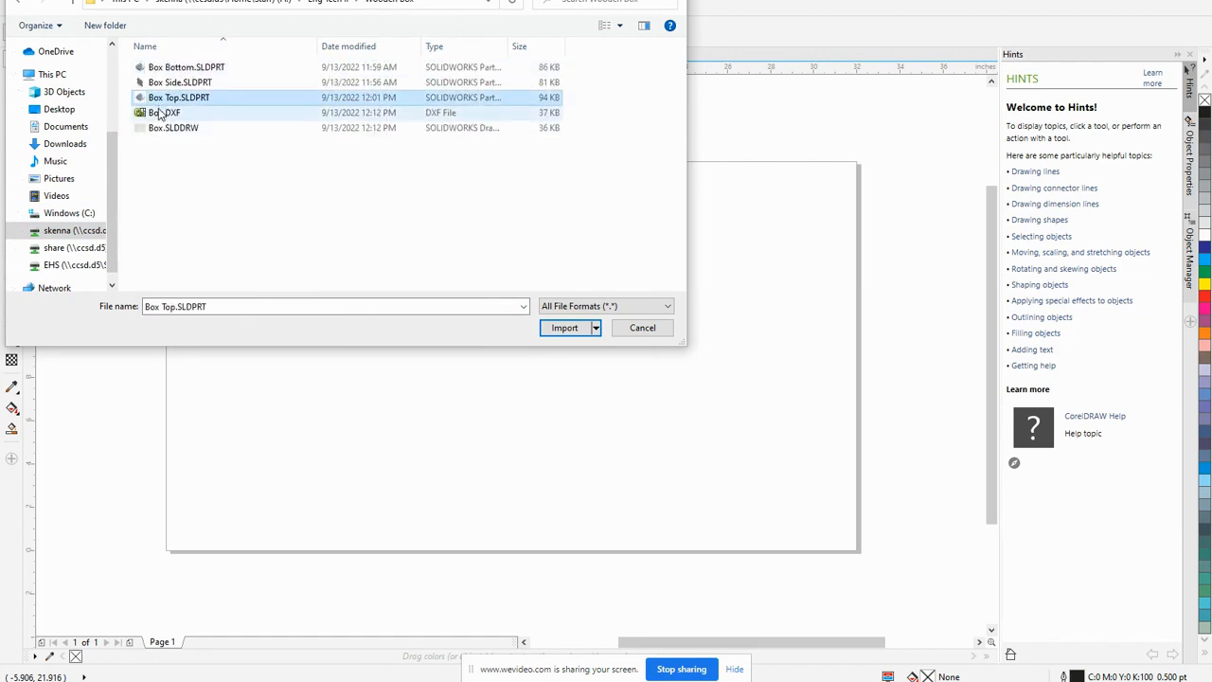
left_click(161, 112)
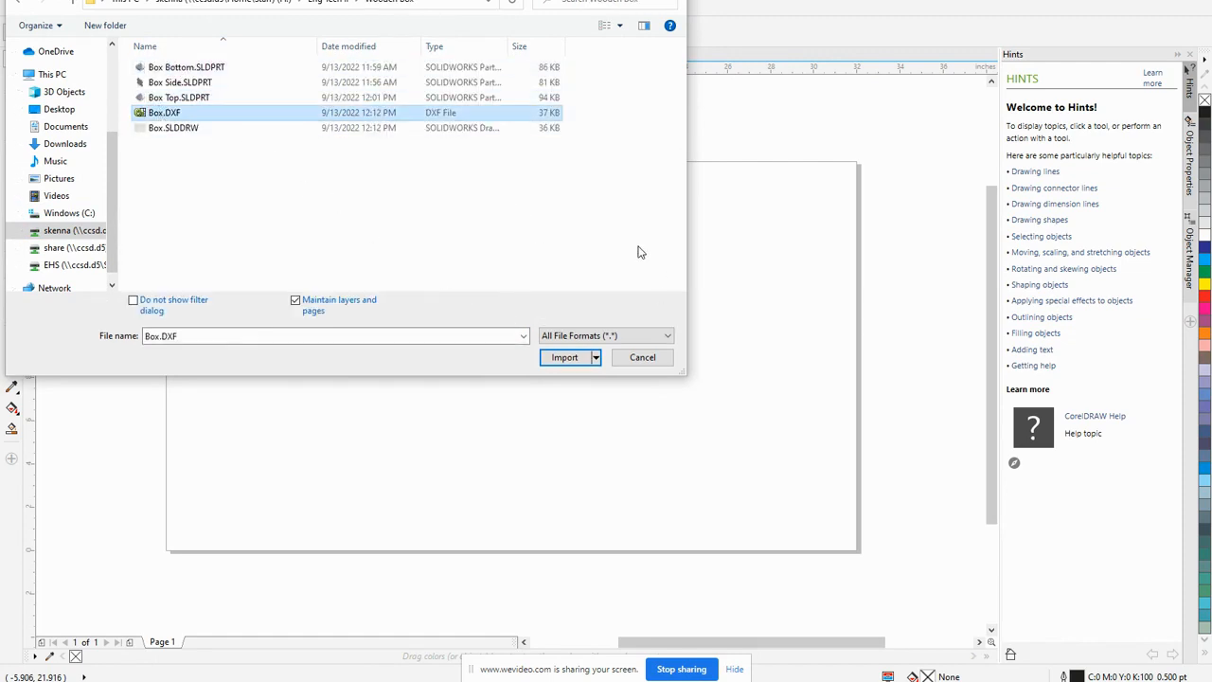
left_click(569, 358)
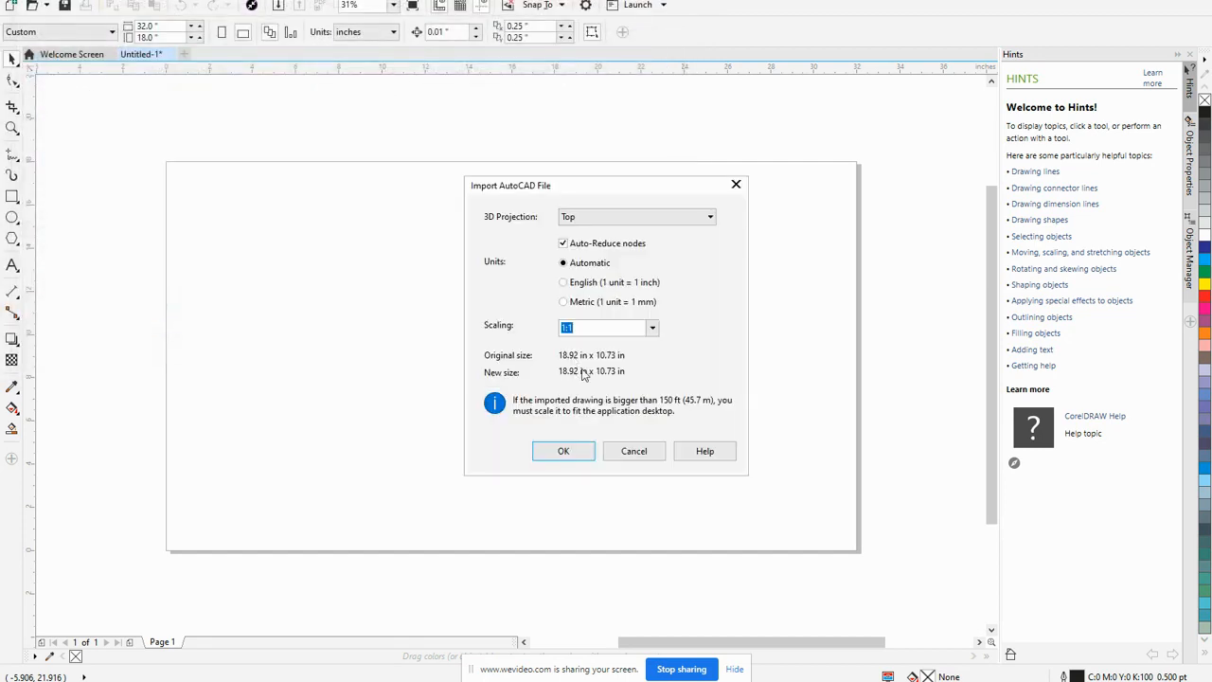
left_click(574, 453)
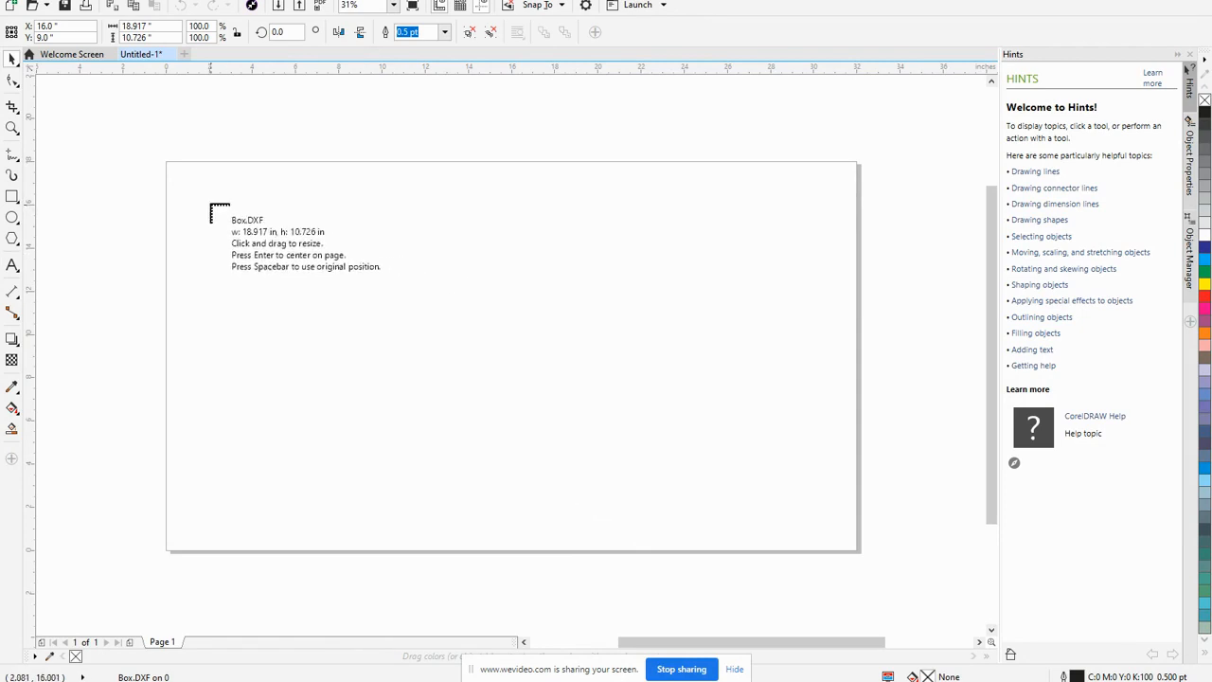
left_click(168, 164)
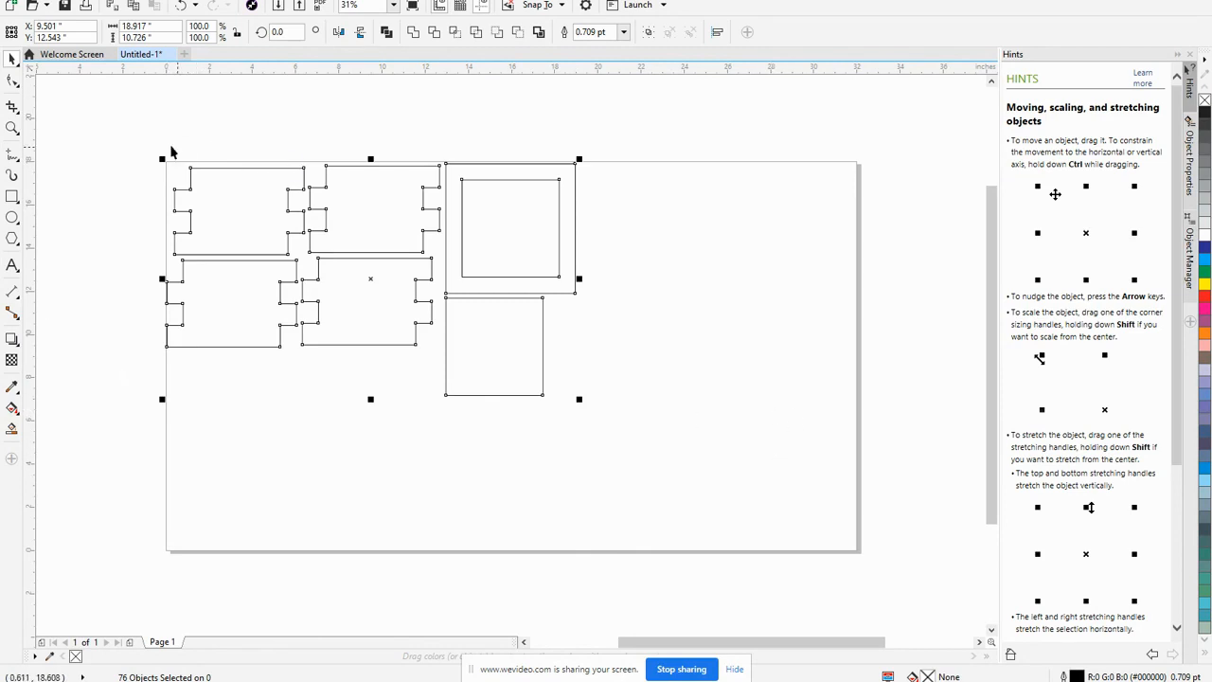
Select all the imported box parts and switch their Outline Pen colour choice to the CMYK Palette.
left_click(91, 126)
mouse_move(138, 129)
left_mouse_down()
mouse_move(574, 351)
mouse_move(610, 452)
left_mouse_up()
key("F12")
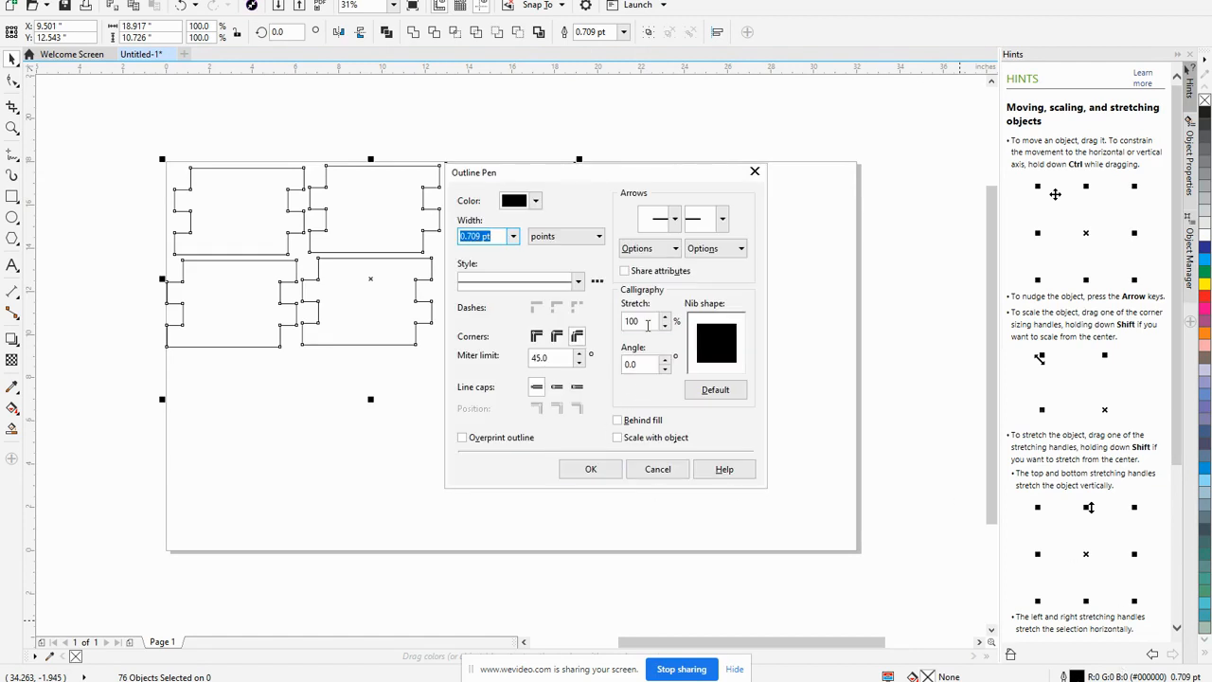
left_click(536, 205)
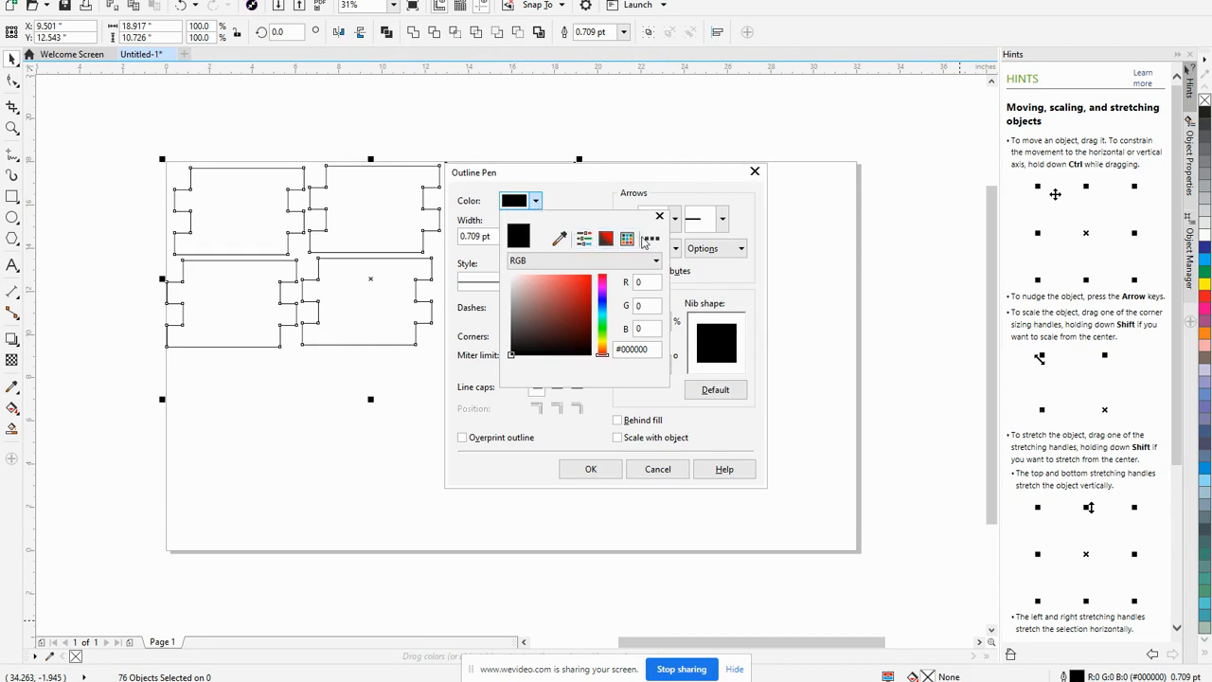
left_click(652, 240)
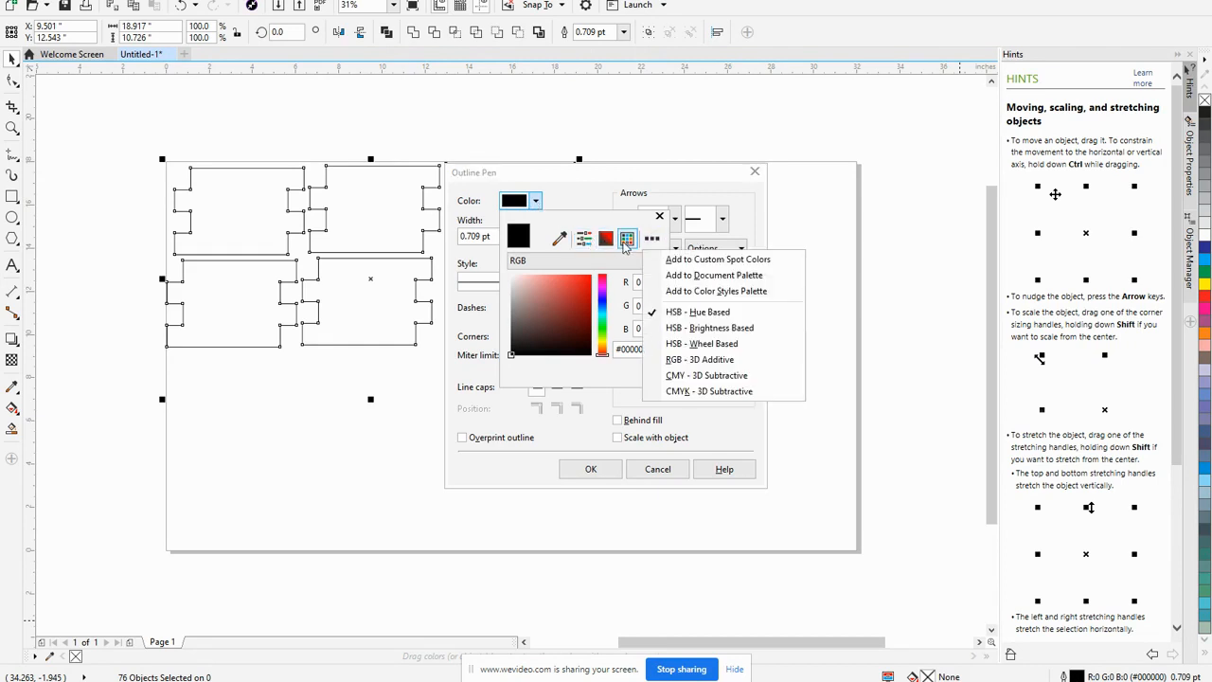
left_click(626, 241)
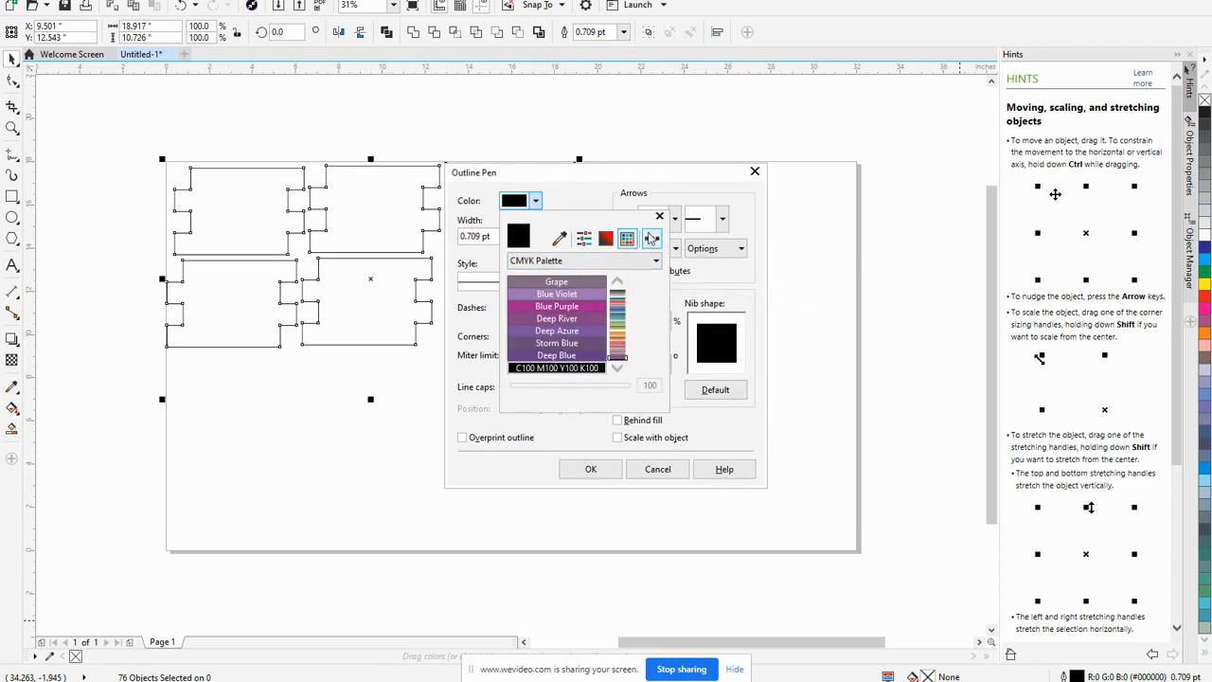
Set the outline colour of the selected box parts to Blue from the CMYK Palette.
left_click(653, 240)
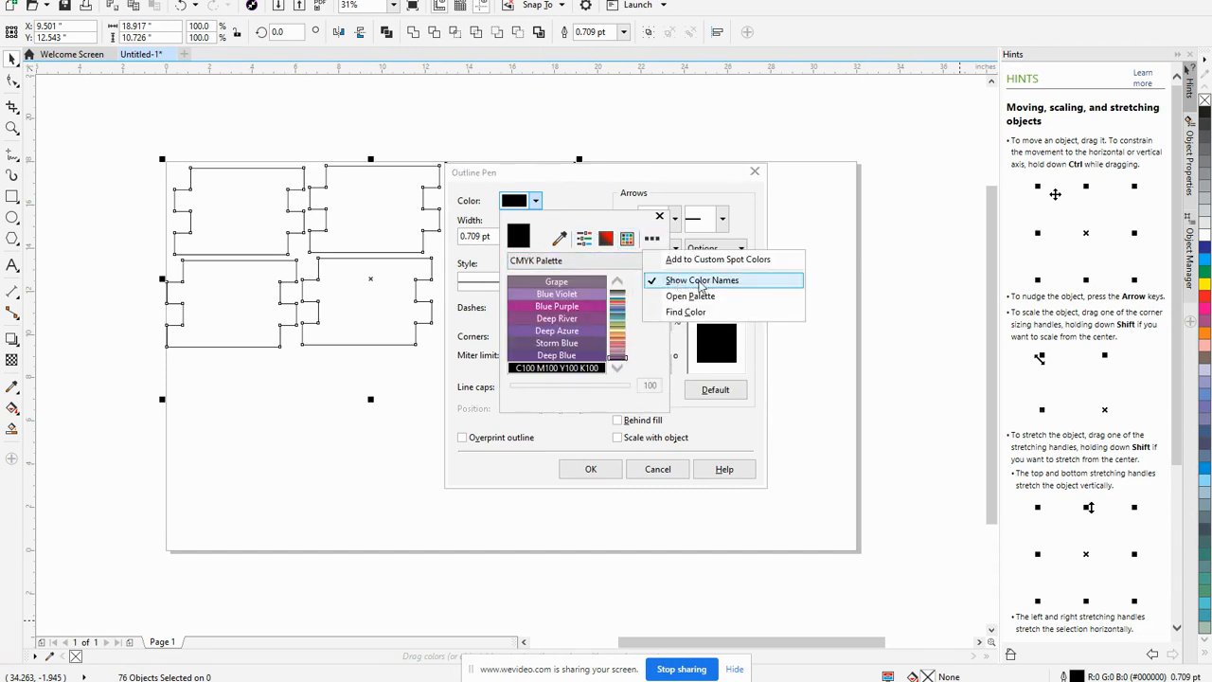
left_click(647, 360)
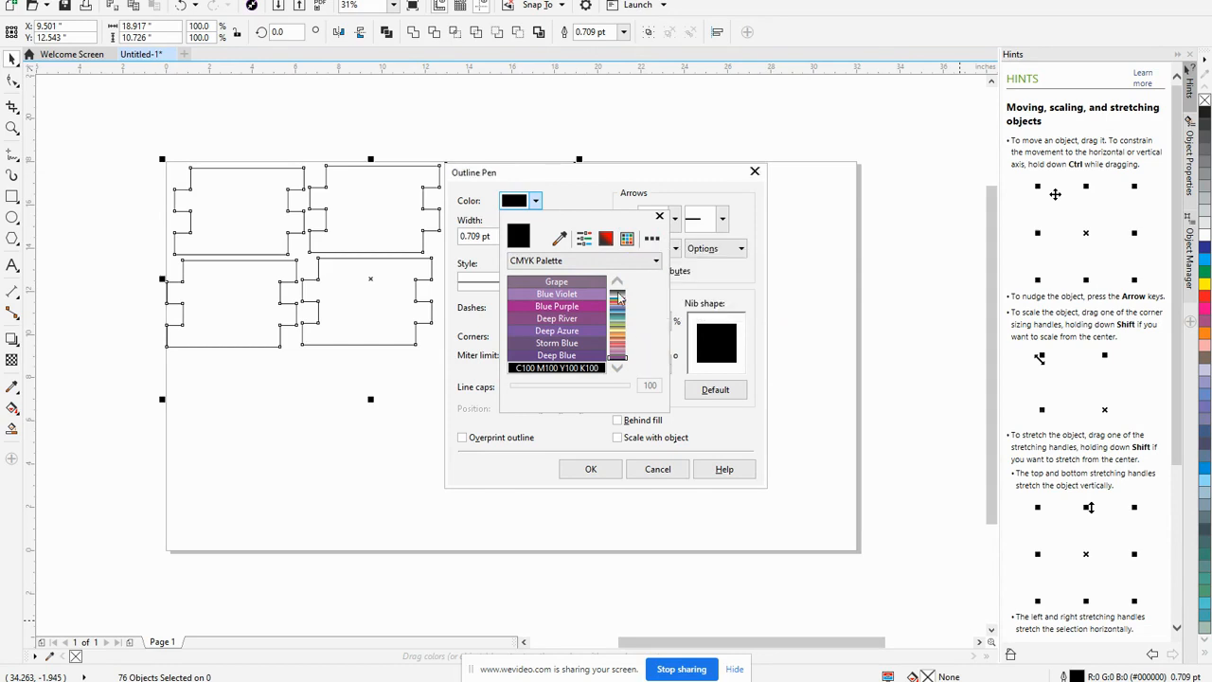
left_click(617, 283)
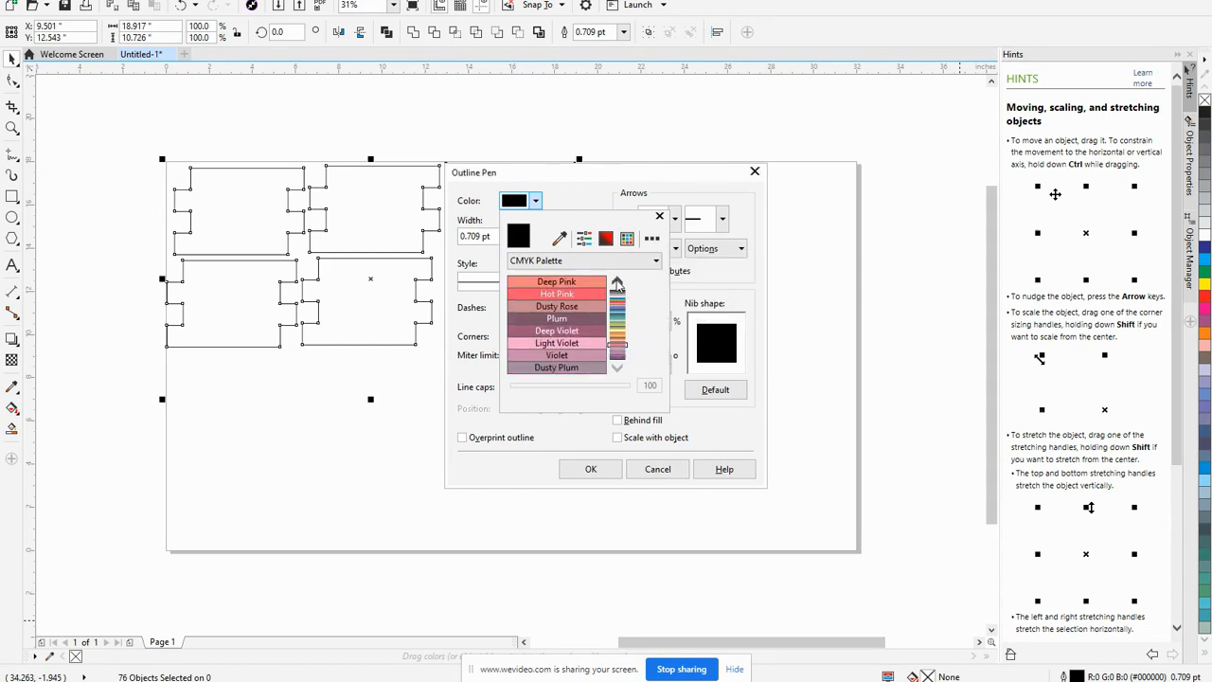
left_click(619, 292)
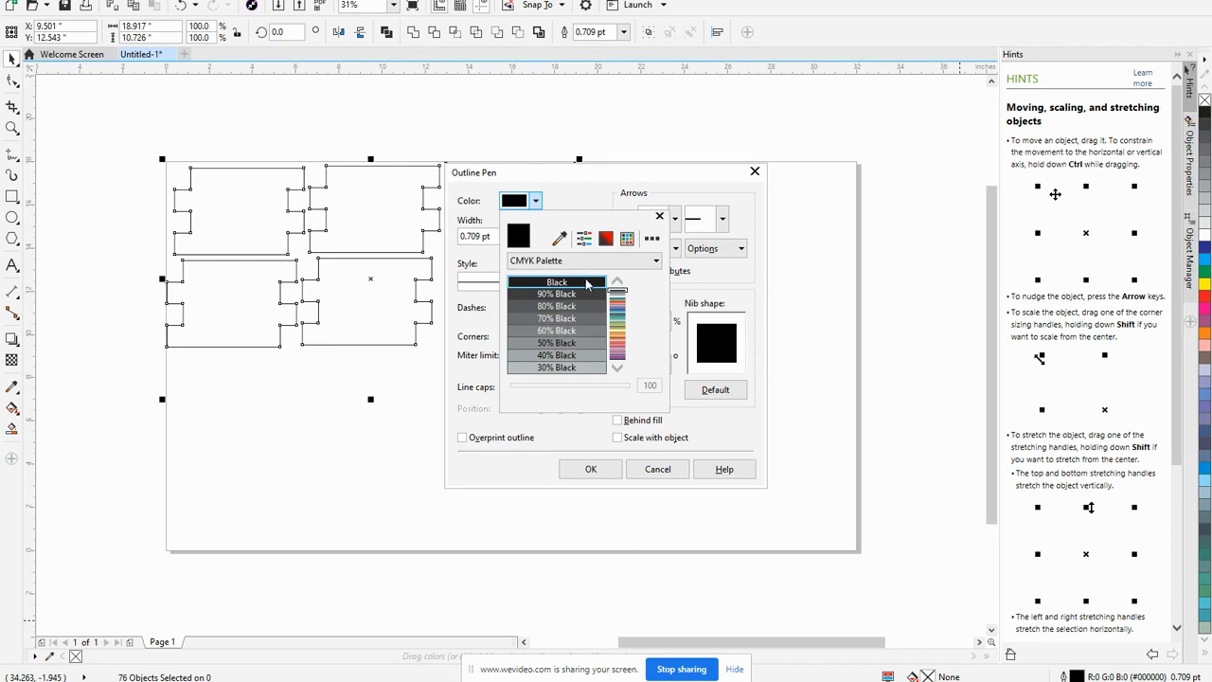
left_click(614, 373)
left_click(615, 369)
left_click(616, 370)
left_click(615, 369)
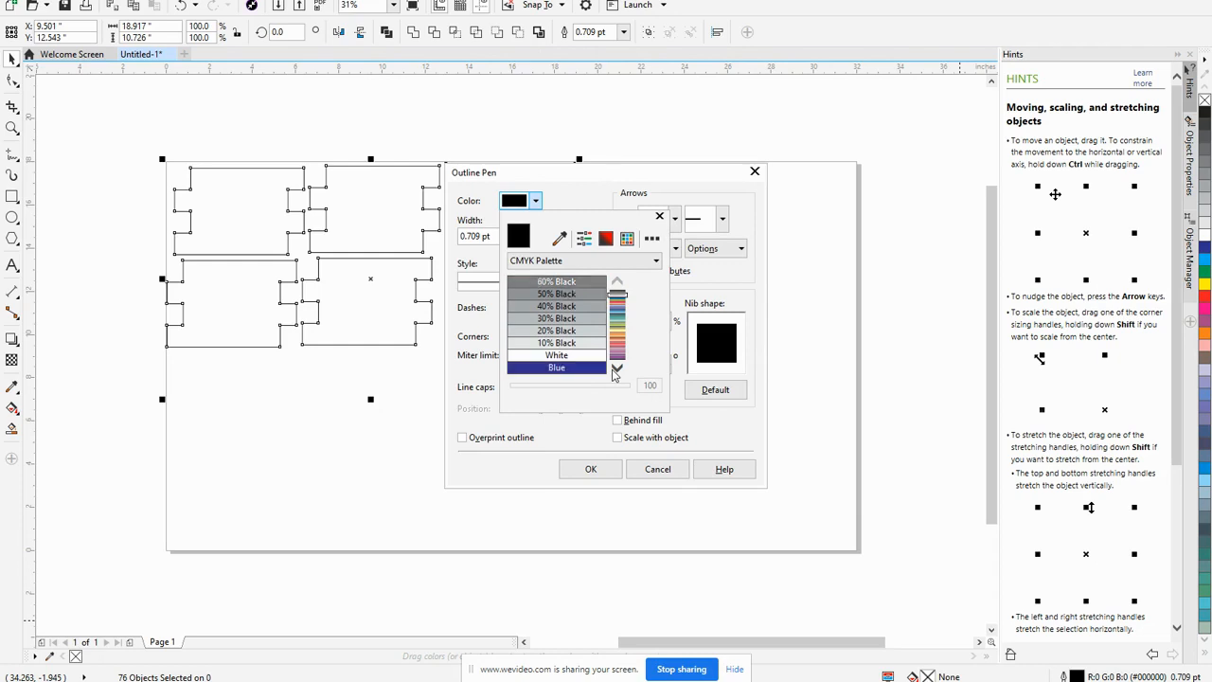
left_click(617, 371)
left_click(617, 371)
left_click(616, 371)
left_click(616, 373)
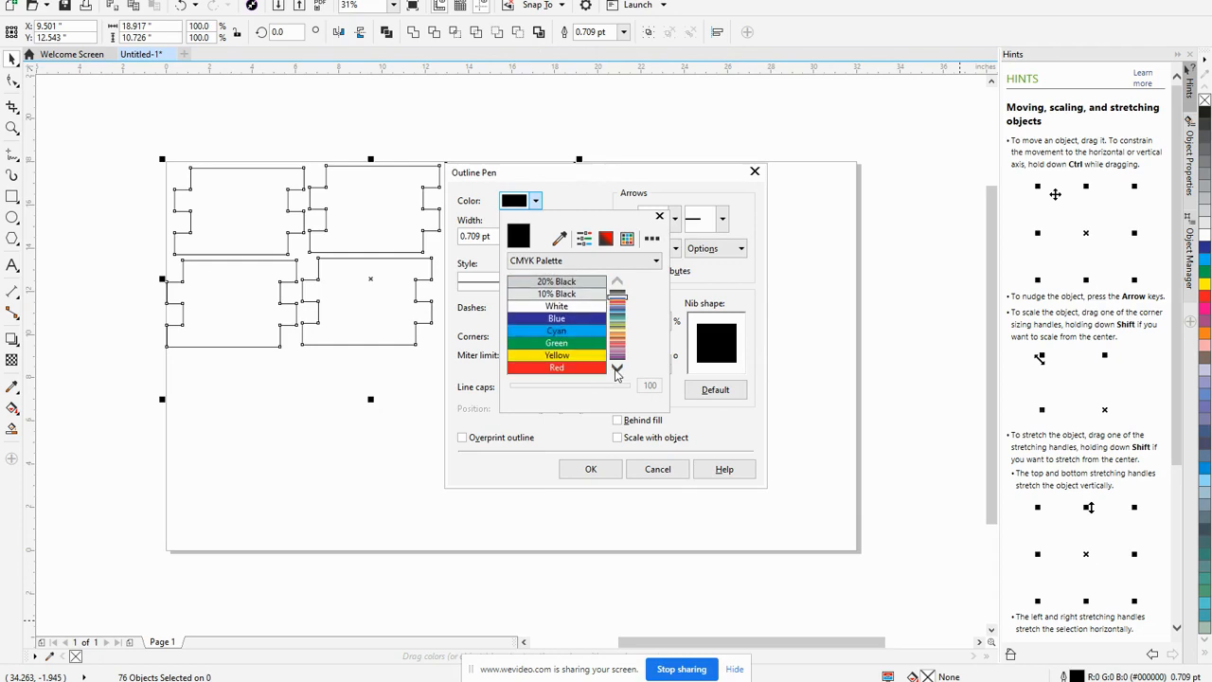
left_click(583, 319)
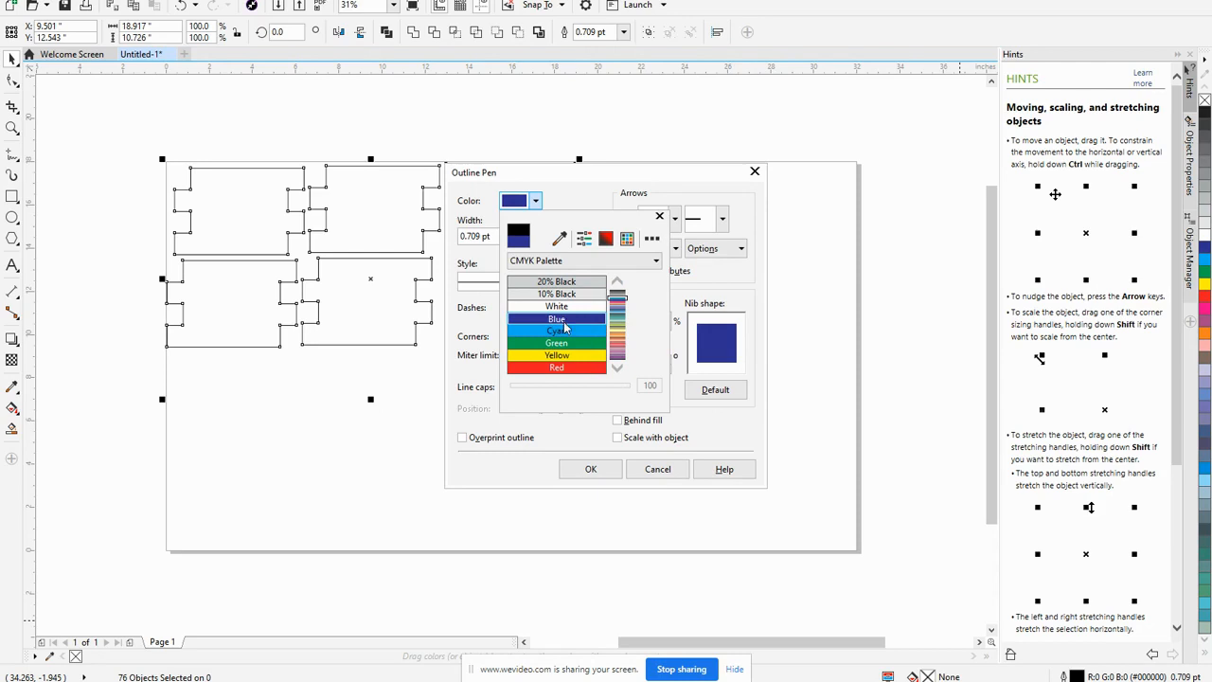
left_click(536, 204)
Set the outline width to Hairline, apply the outline settings to the box parts and deselect them.
left_click(513, 237)
left_click(476, 254)
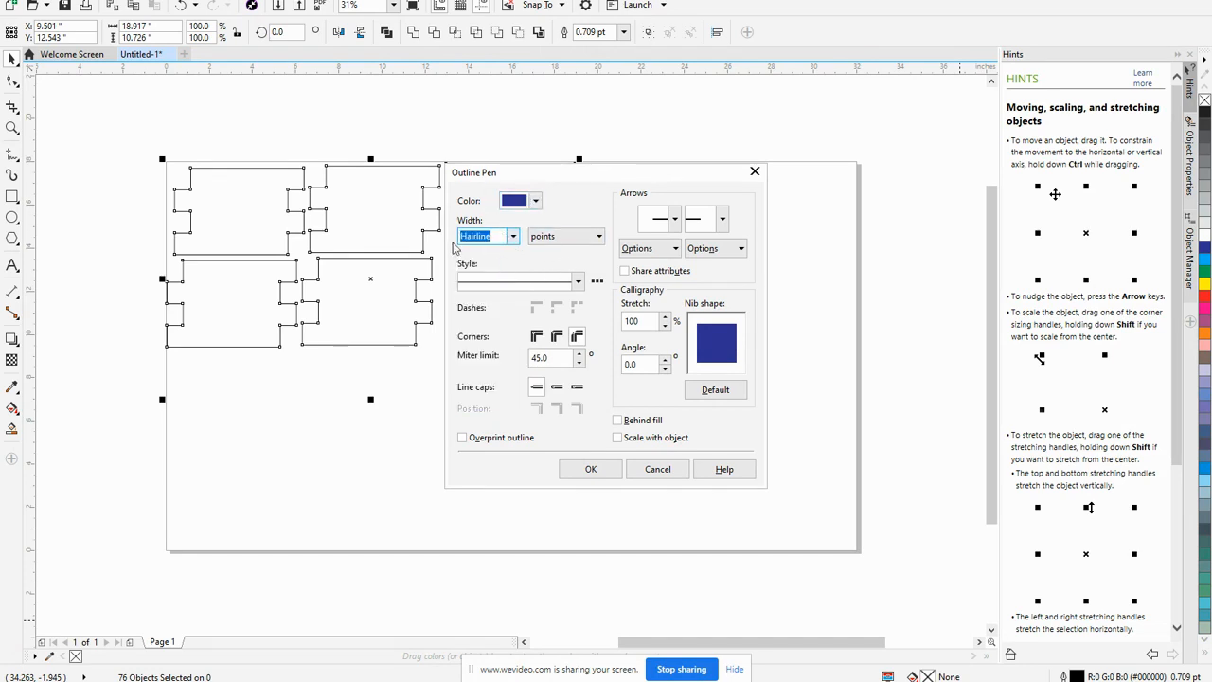
left_click(591, 469)
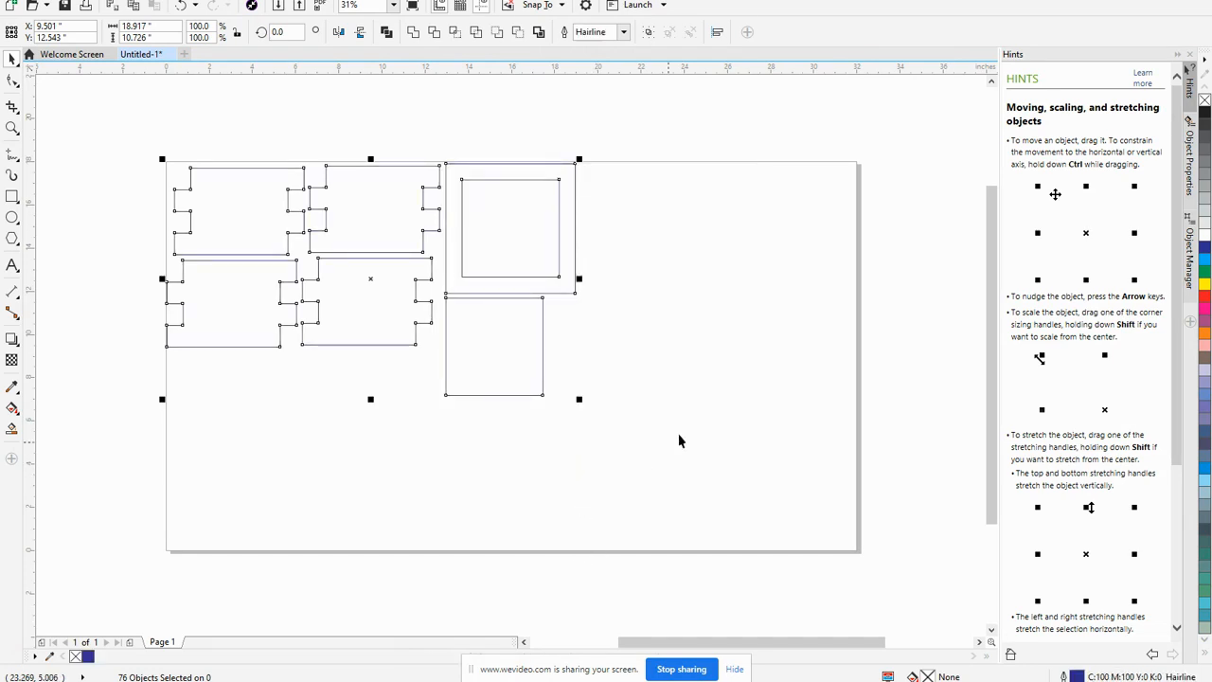
left_click(709, 381)
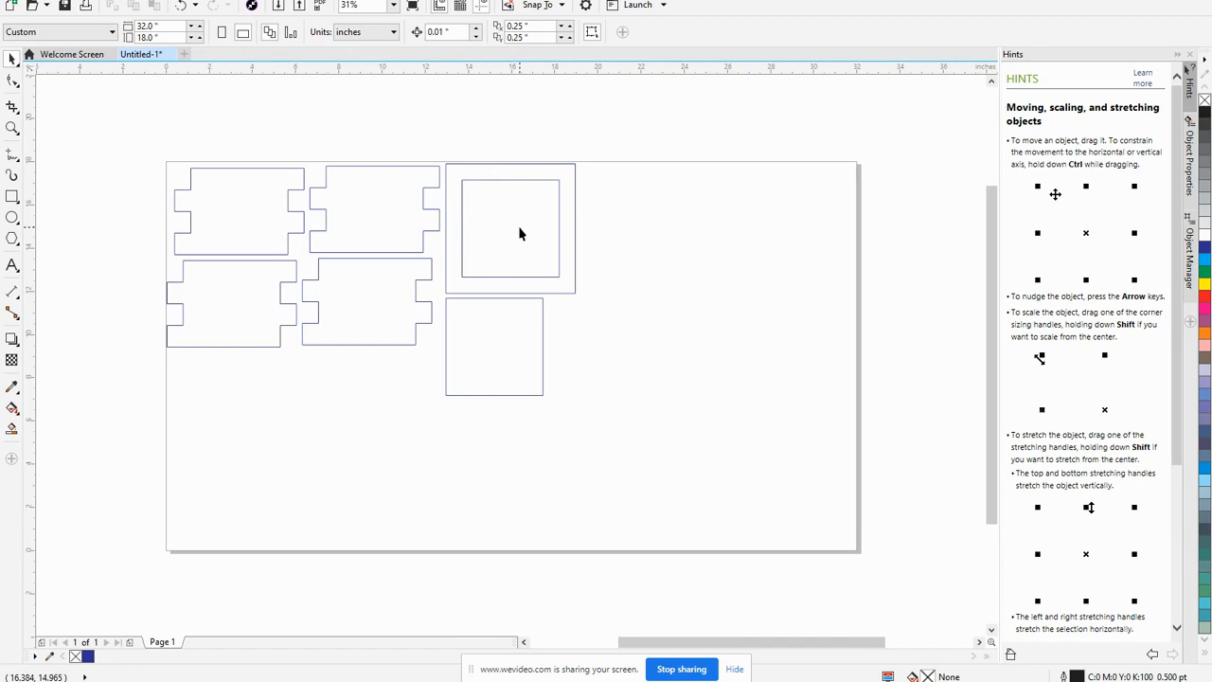
Save the document as 3A-Lastname-Box.cdr in the Wooden Box folder inside Eng Tech II.
key("ctrl+s")
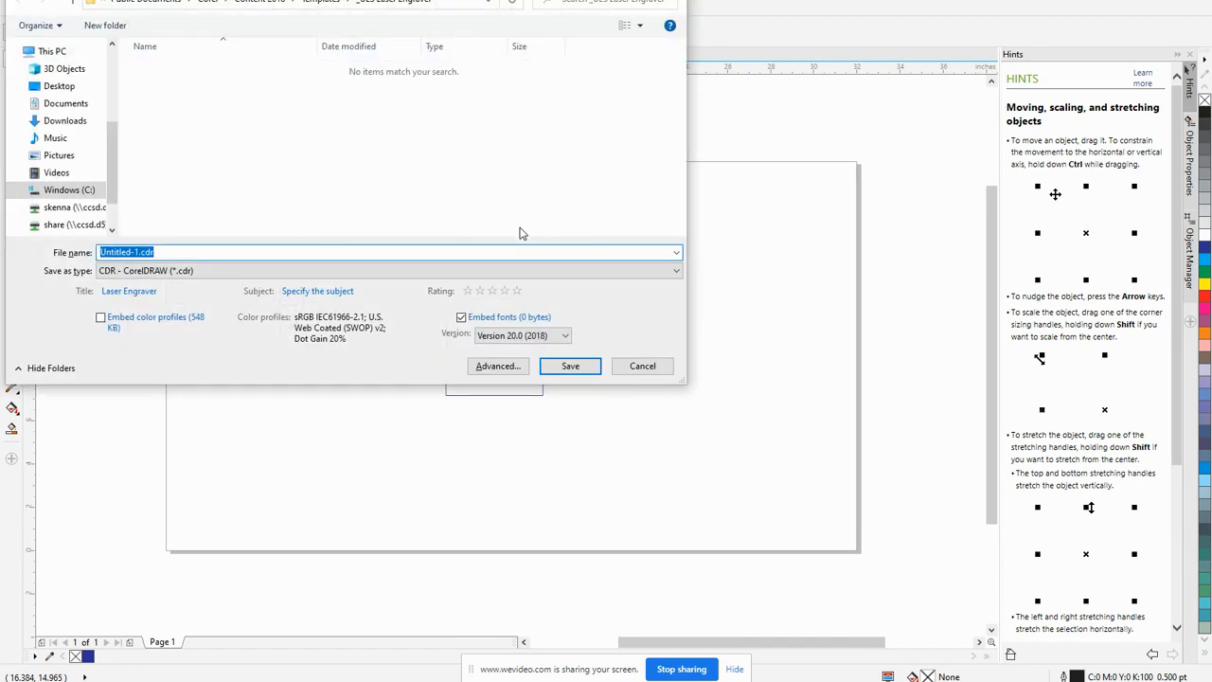
left_click(101, 250)
left_click_drag(100, 251, 138, 254)
key("BackSpace")
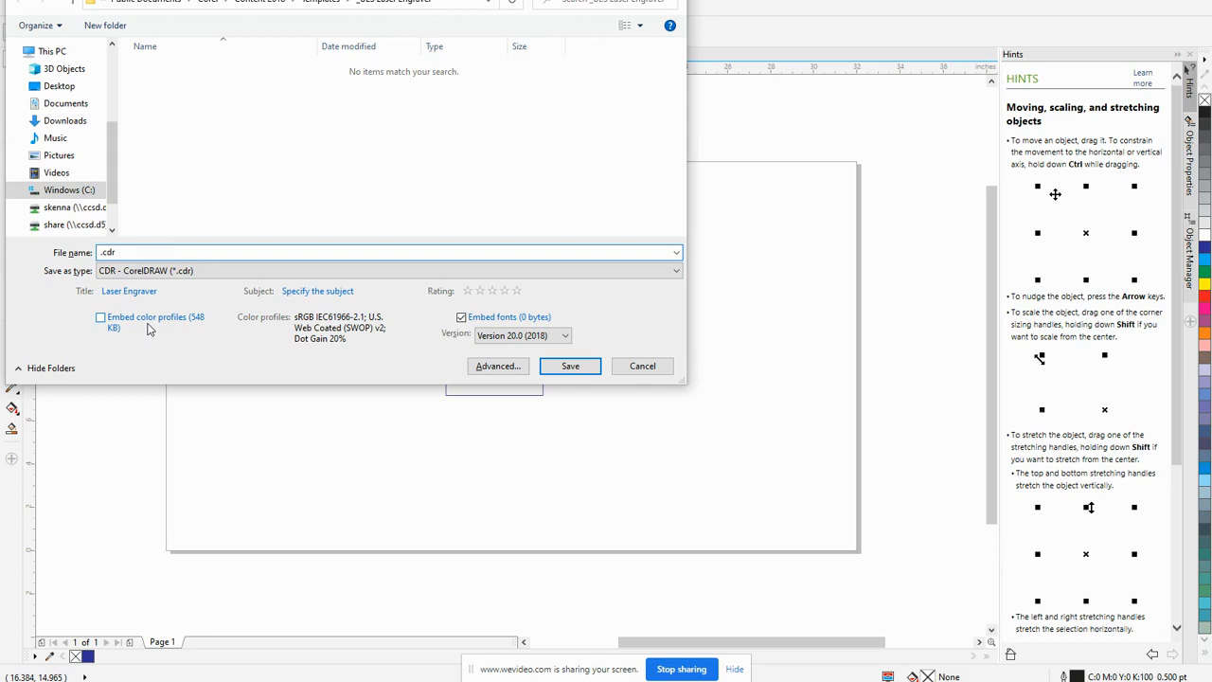
type("3A-Lastname-Ba")
key("BackSpace")
type("ox")
left_click(54, 207)
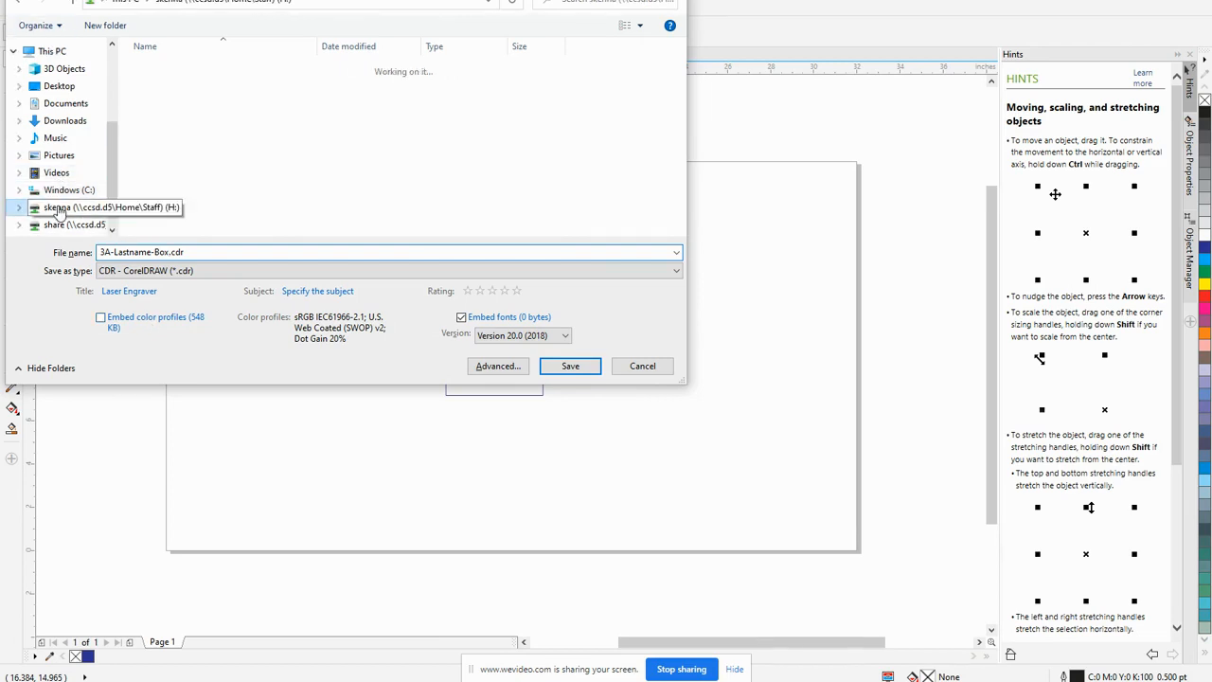
scroll(213, 185, "down", 4)
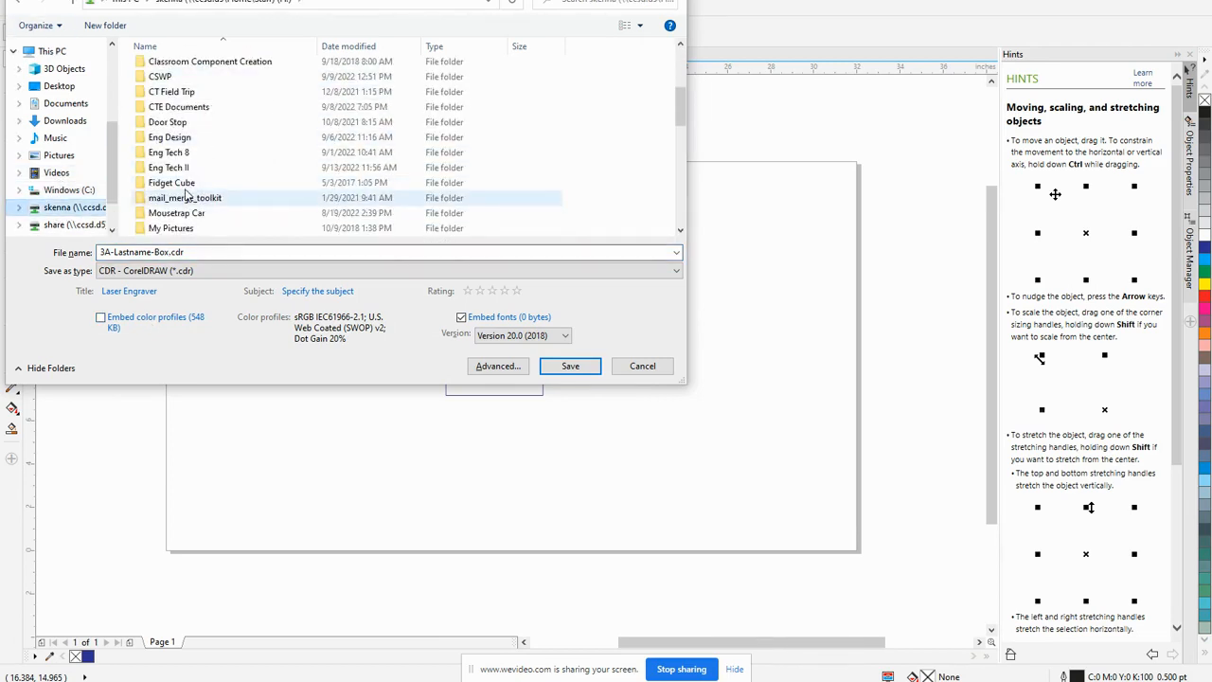
double_click(170, 168)
double_click(187, 74)
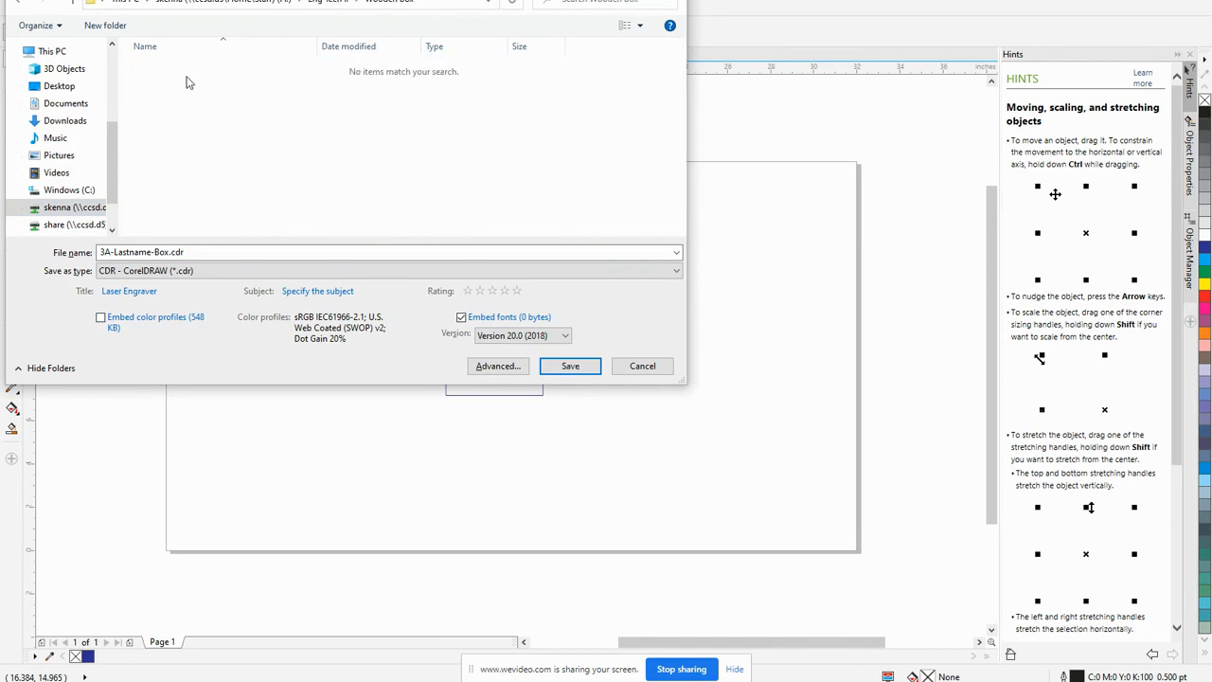
left_click(569, 369)
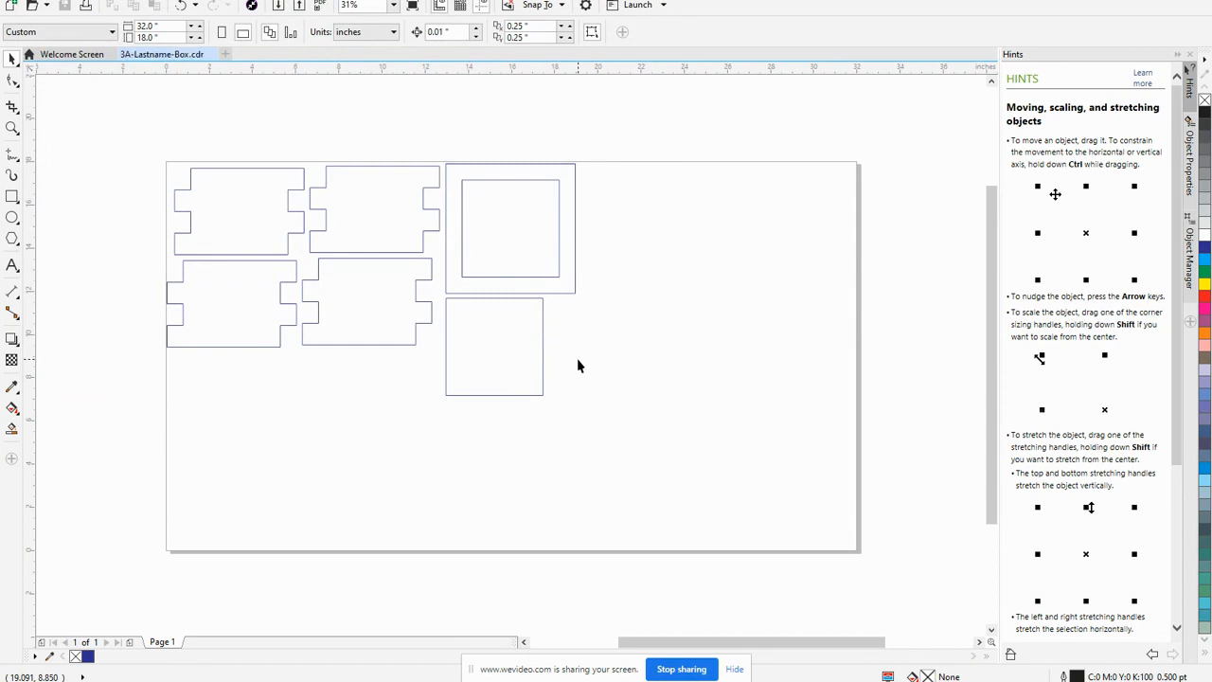